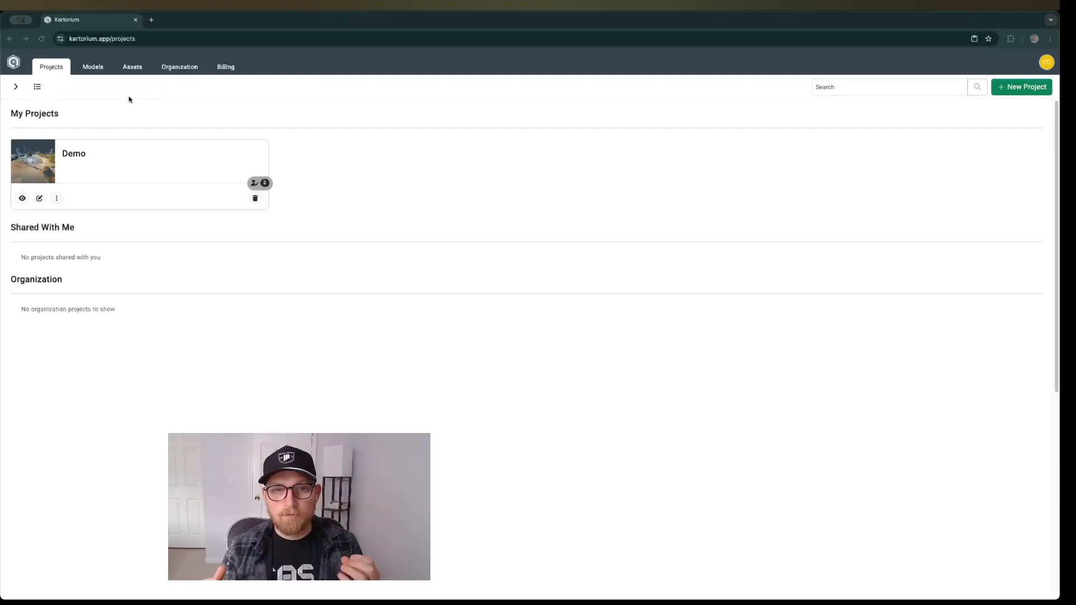
Start a new asset type named Radiator and name its first text field Manufacturer ID.
left_click(130, 69)
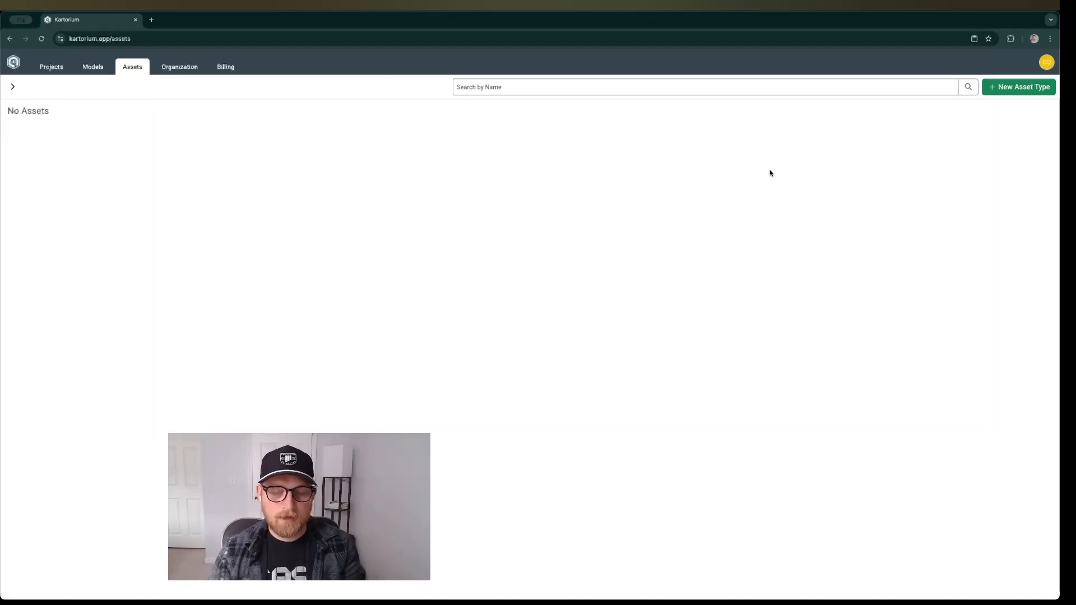
left_click(1018, 88)
left_click(547, 207)
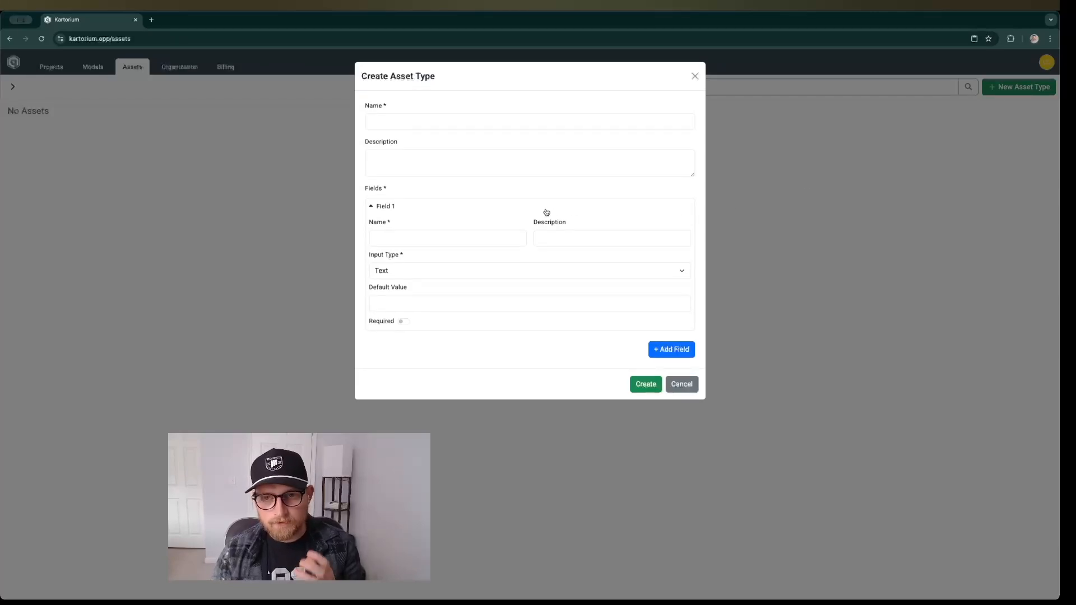
type("Radiator")
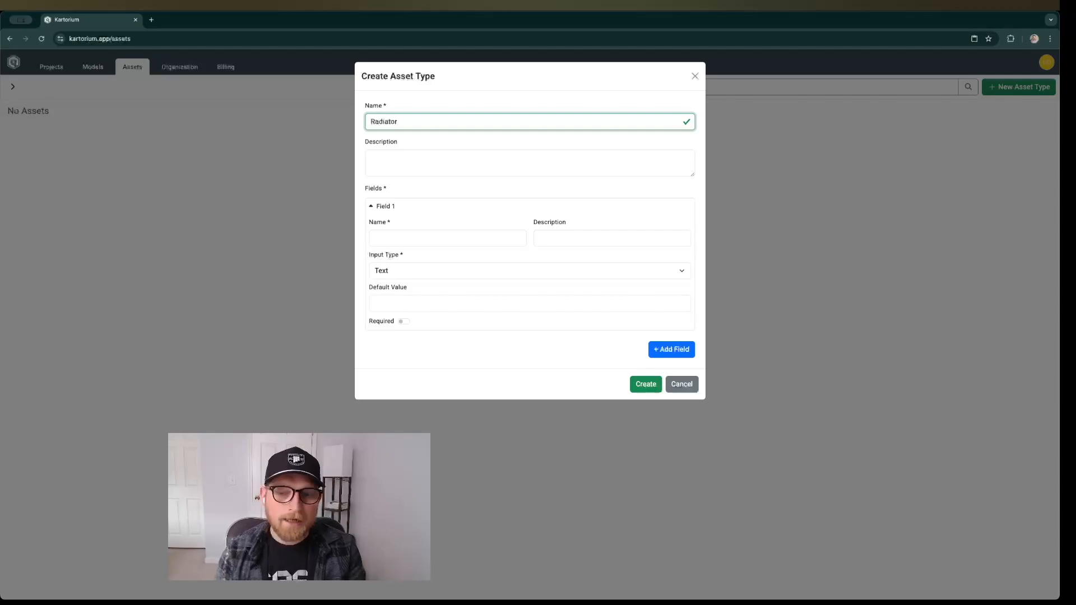
left_click(436, 237)
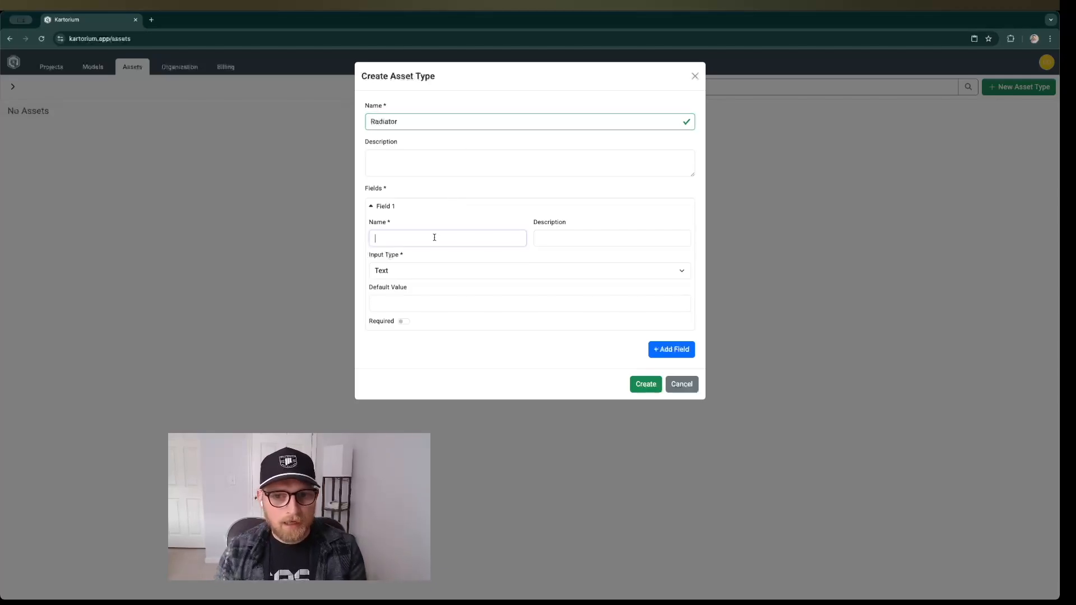
type("Manufact")
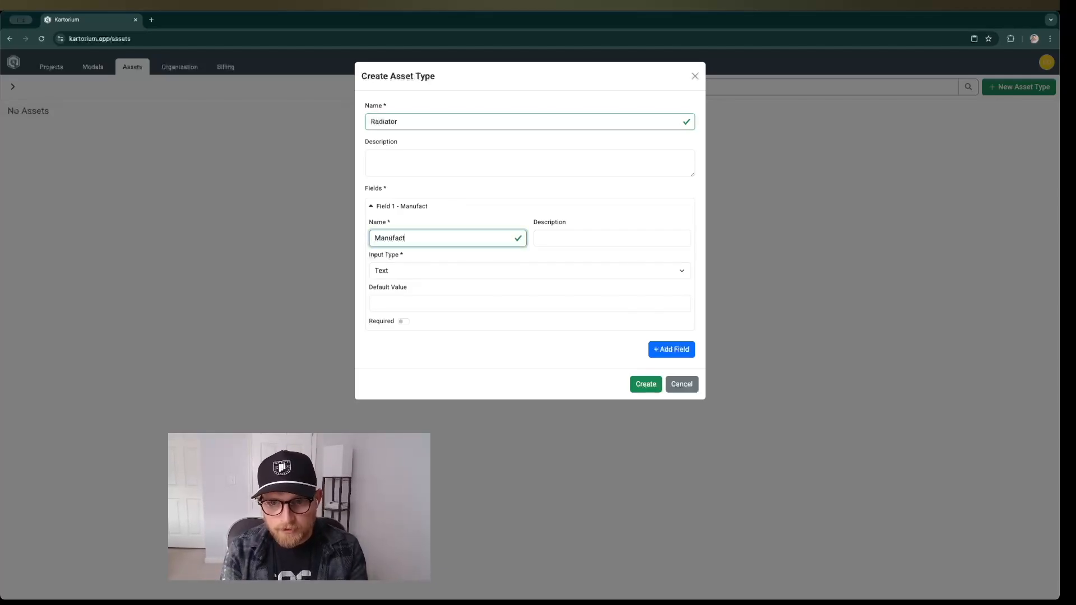
type("urer ID")
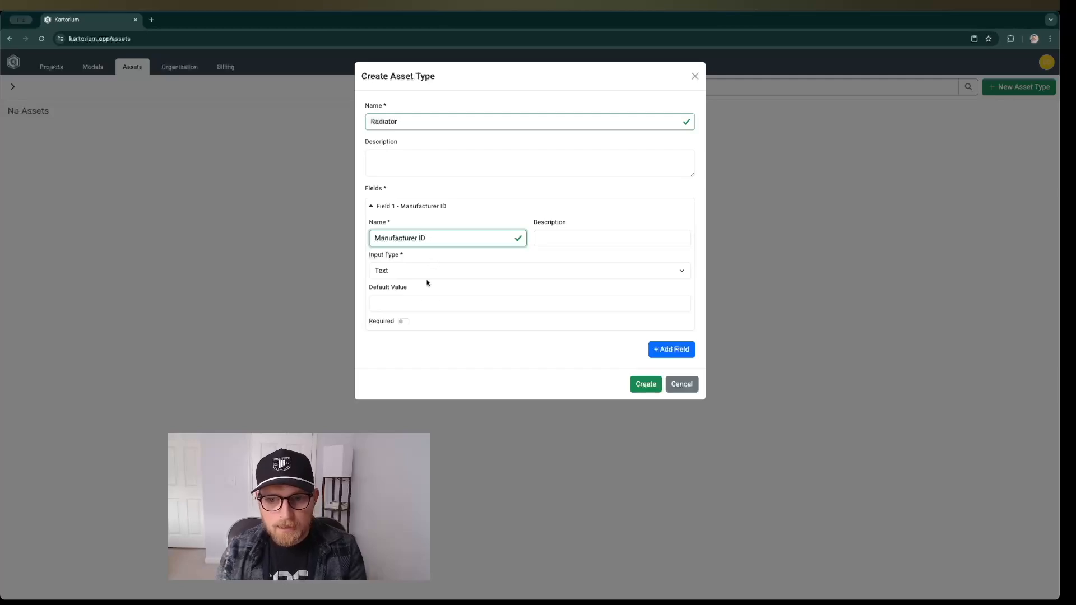
Add a second field named Condition to the Radiator asset type.
left_click(668, 350)
left_click(493, 372)
type("Con")
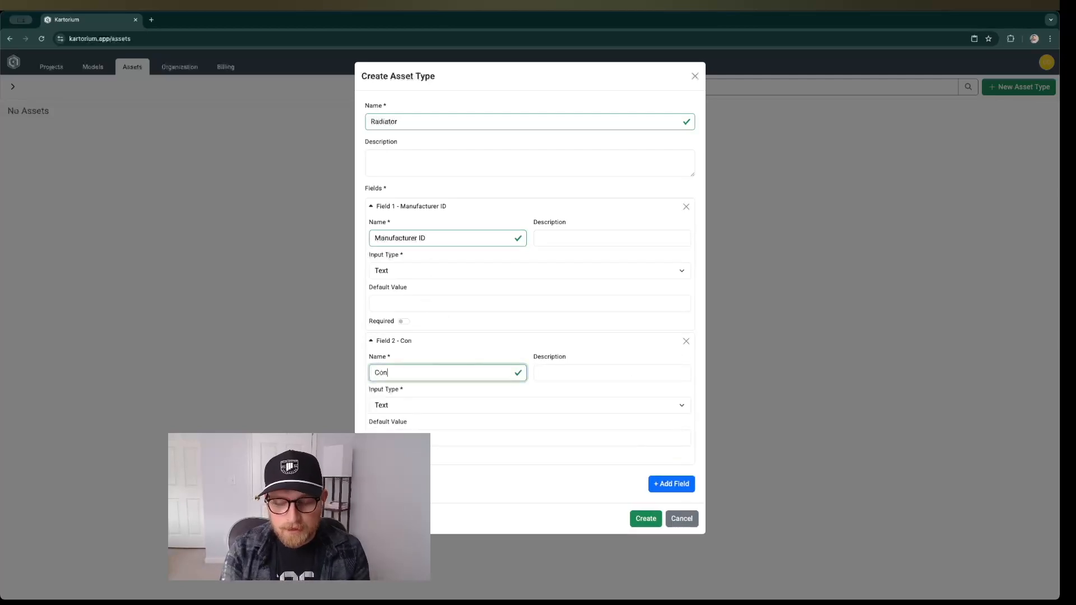
type("dition")
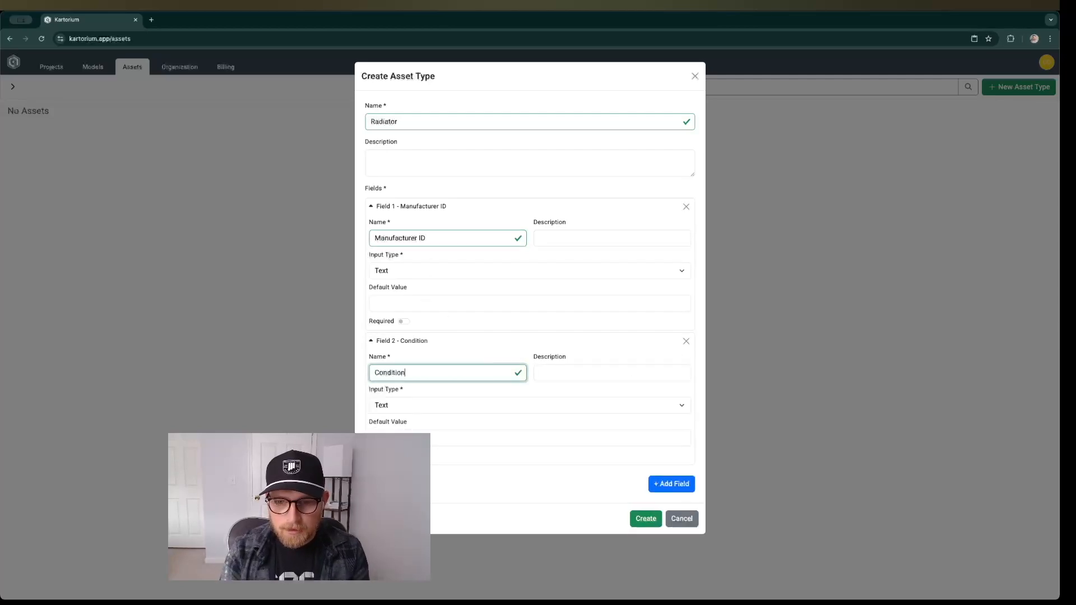
Set the Condition field's input type to Choose One with the options Good and Bad.
left_click(451, 408)
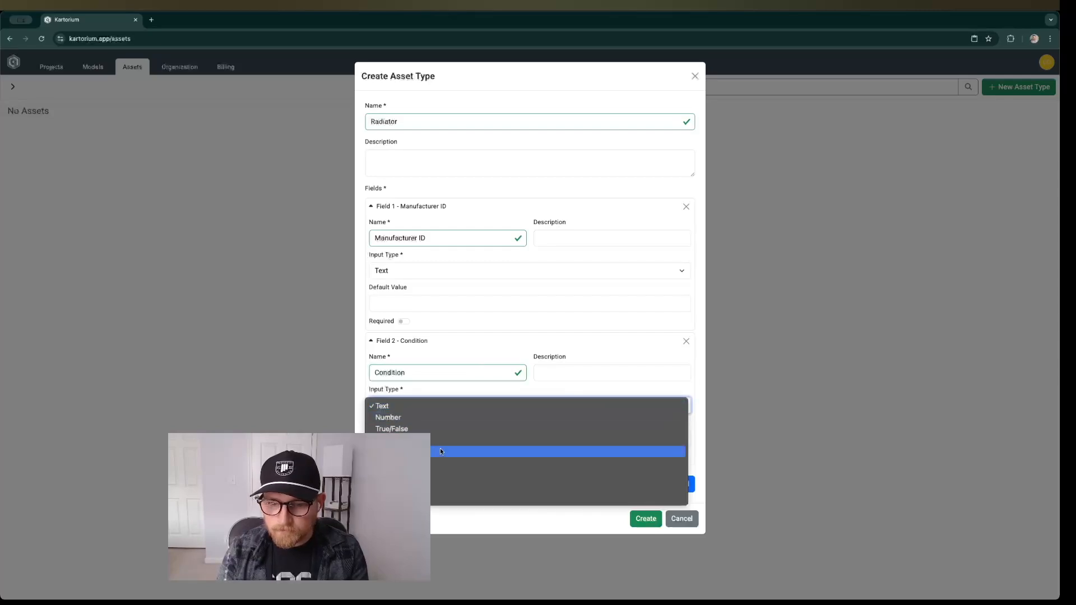
left_click(432, 483)
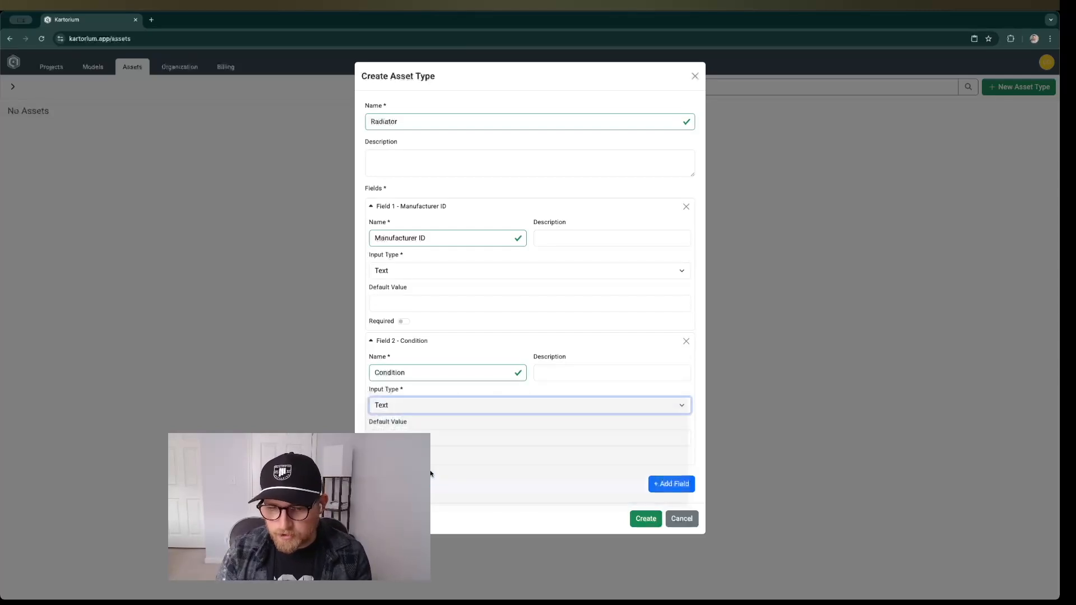
left_click(417, 439)
key("Tab")
left_click(435, 473)
scroll(435, 473, "down", 1)
Add a third text field named Facility and create the Radiator asset type.
left_click(649, 539)
scroll(477, 501, "down", 1)
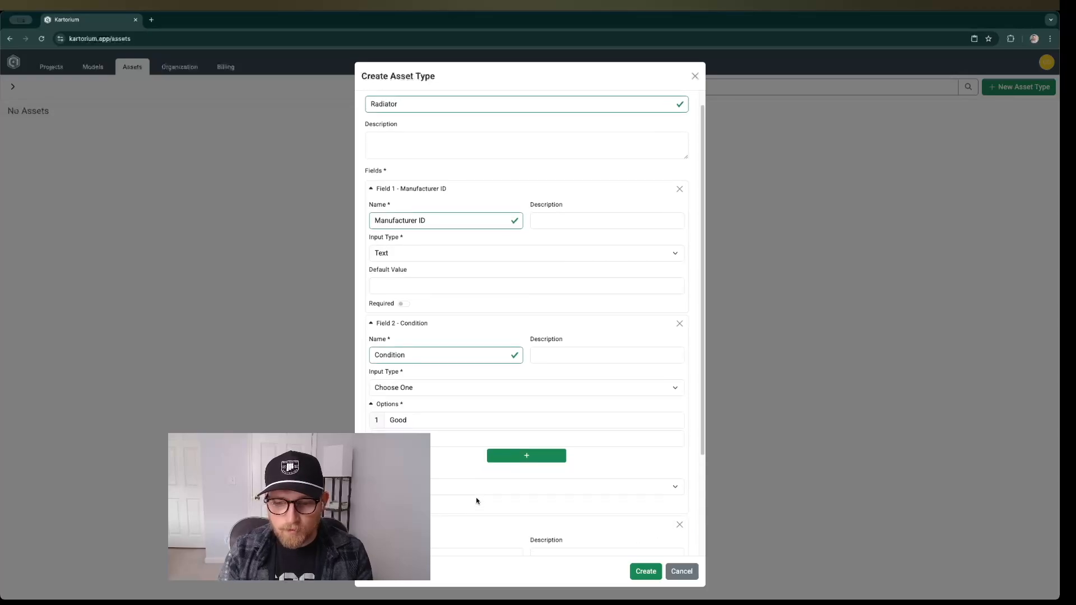
scroll(477, 501, "down", 2)
left_click(396, 425)
type("Facilities")
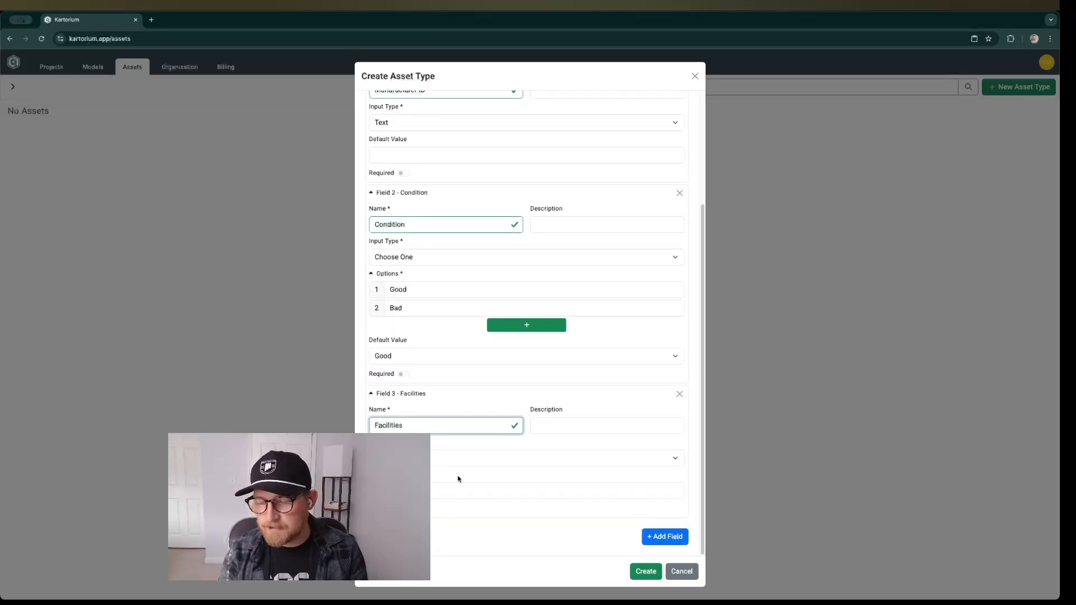
key("BackSpace")
key("BackSpace")
key("BackSpace")
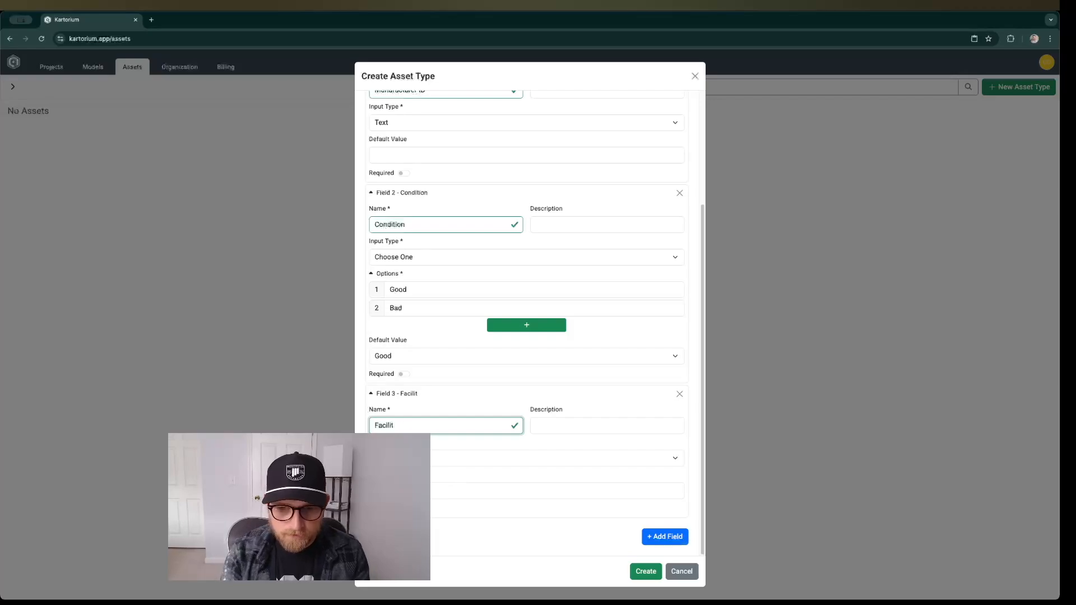
type("y")
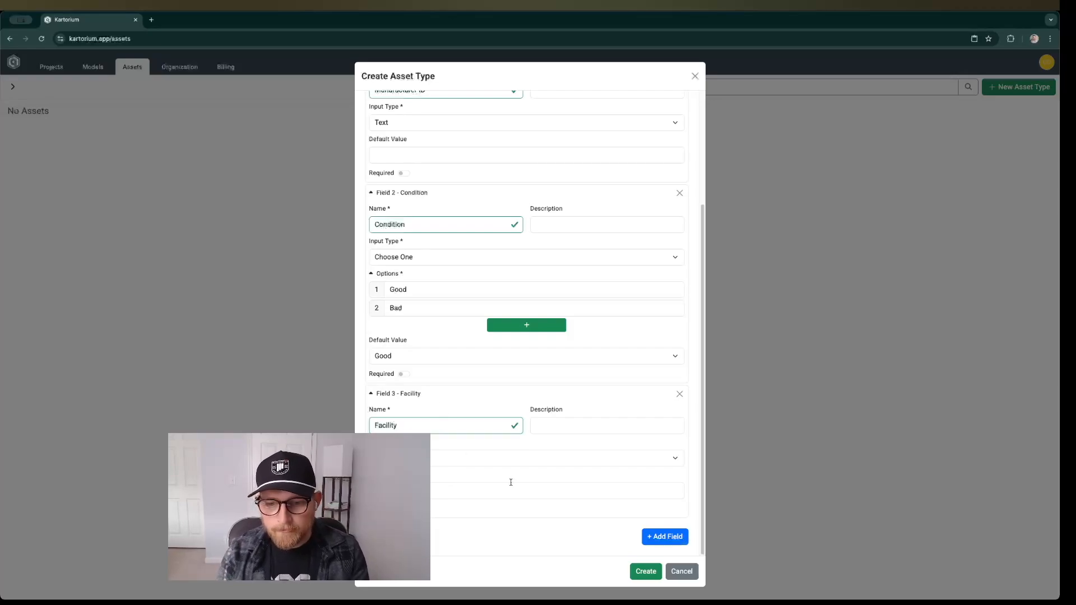
left_click(643, 576)
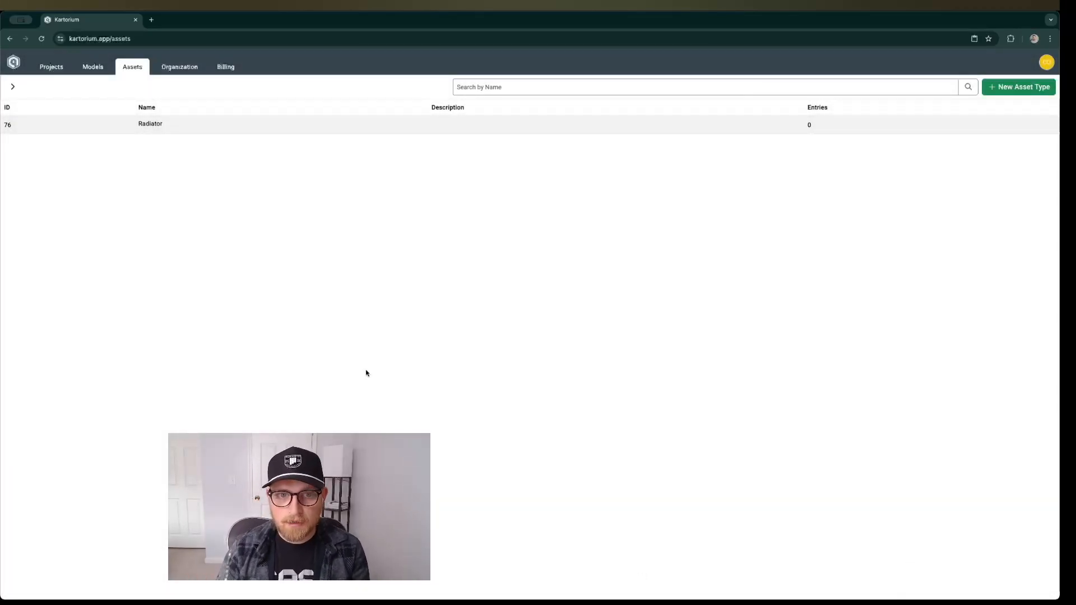
Add a first entry to the Radiator asset type with manufacturer ID 1, condition Good and facility Acme.
left_click(280, 124)
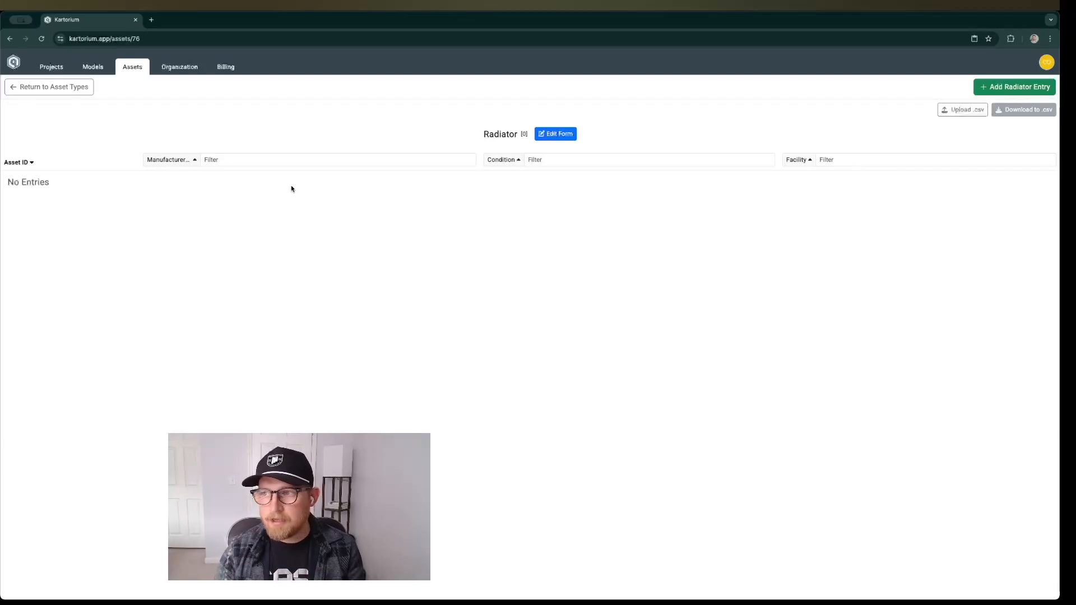
left_click(1025, 89)
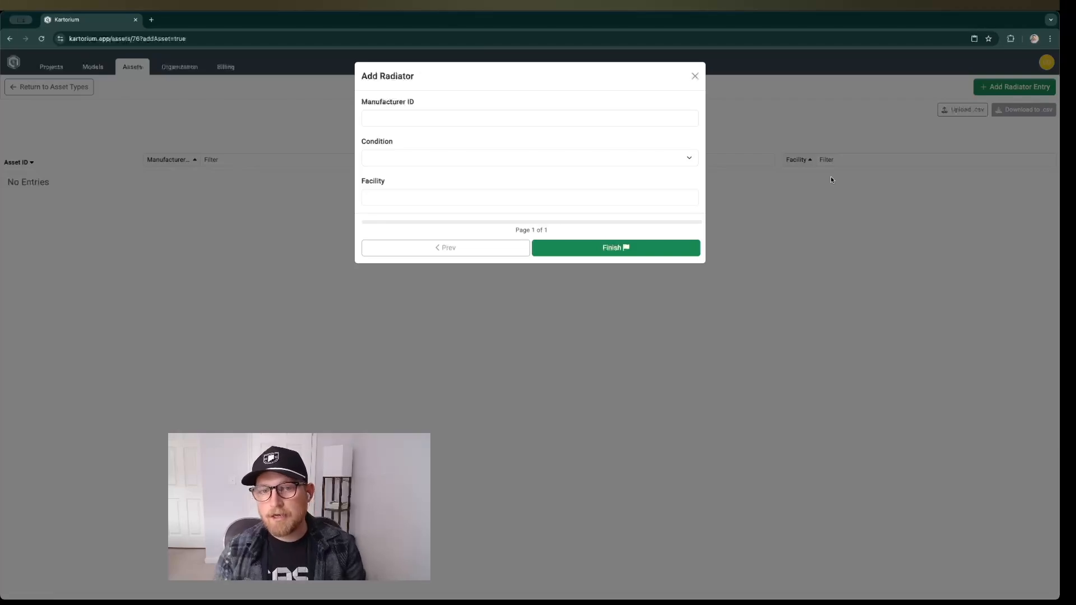
left_click(440, 118)
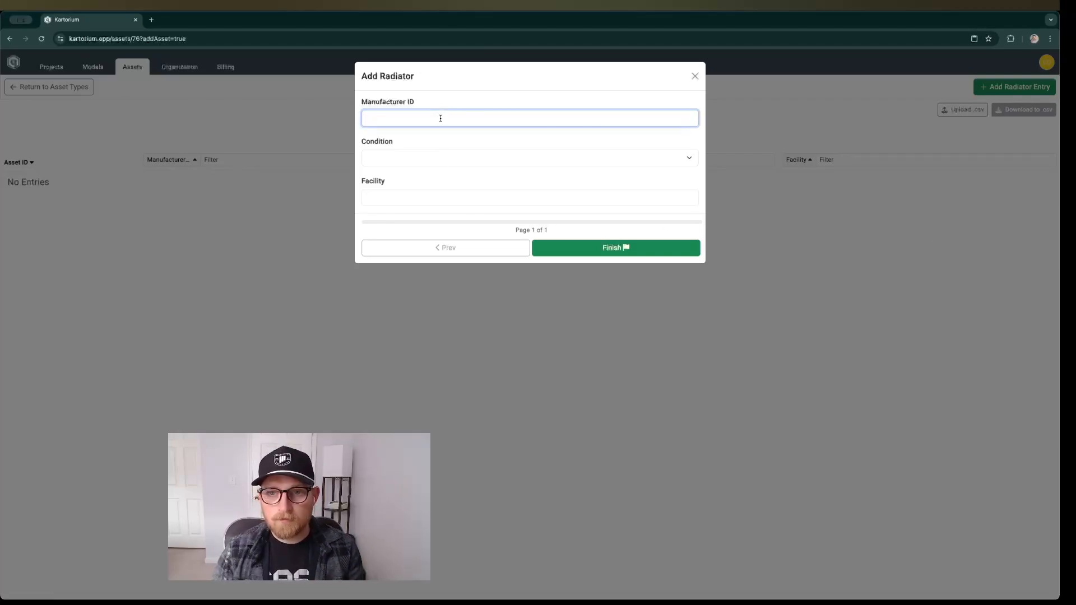
type("1")
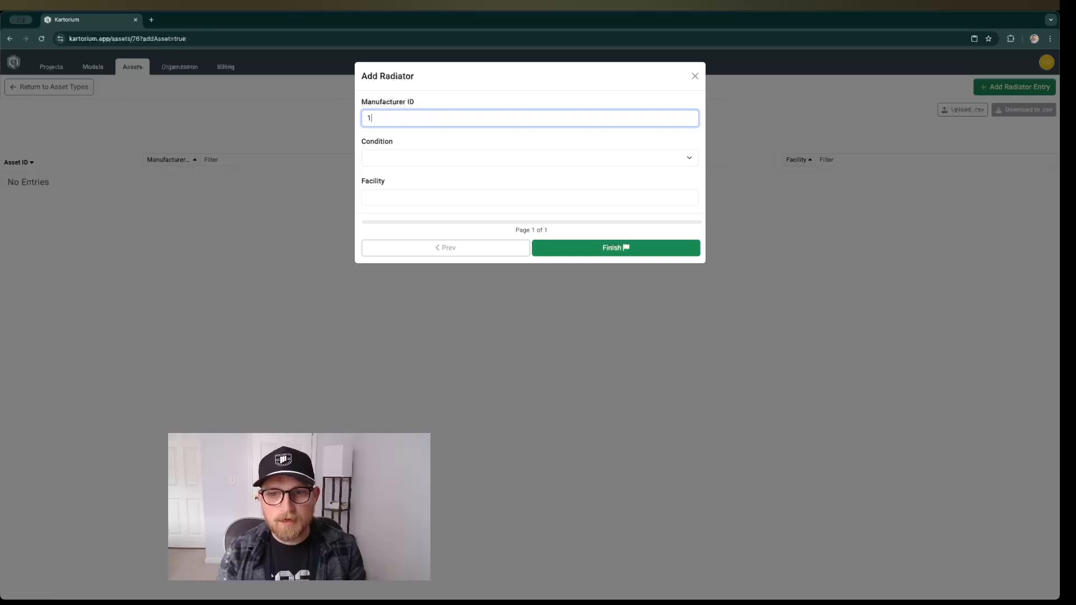
left_click(435, 157)
left_click(428, 165)
left_click(435, 197)
type("Acme")
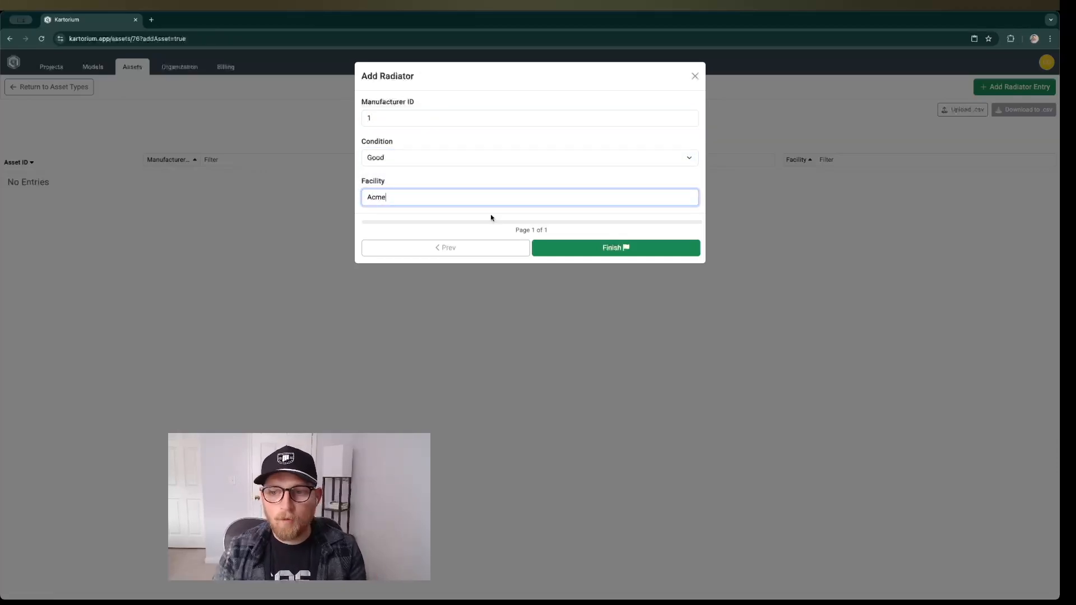
left_click(552, 247)
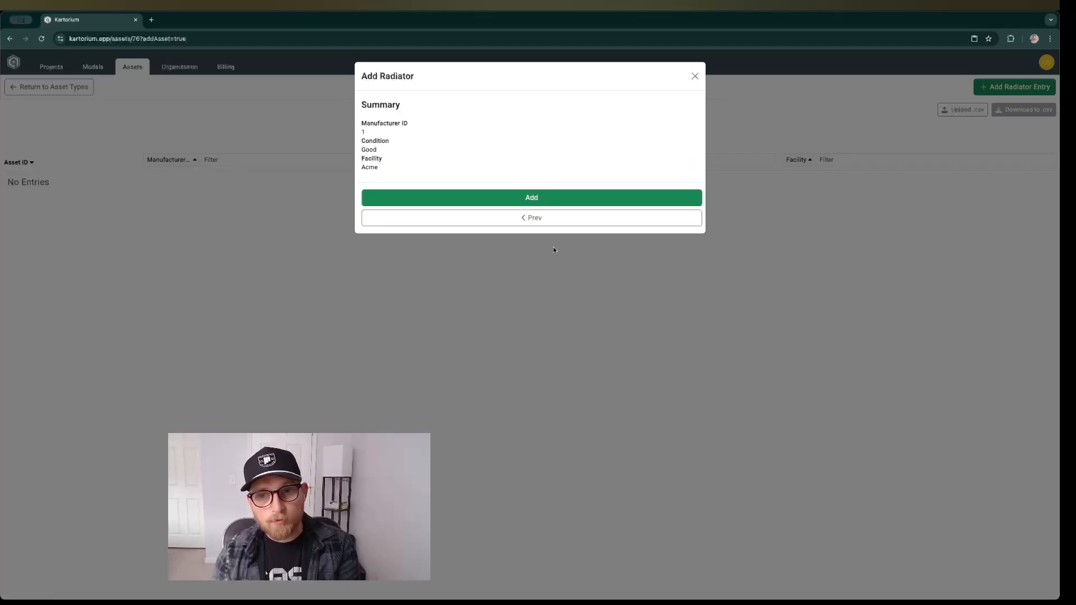
left_click(521, 203)
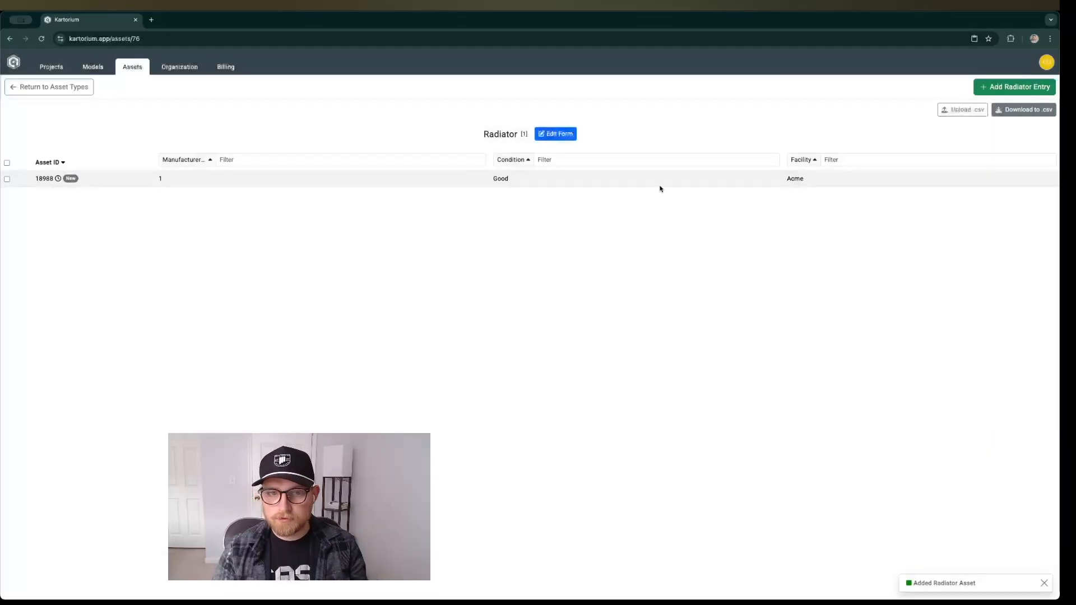
Add a second radiator entry with manufacturer ID 2, condition Good and facility Acme.
left_click(1014, 87)
left_click(482, 118)
type("2")
left_click(461, 157)
left_click(452, 169)
left_click(437, 197)
type("Acme")
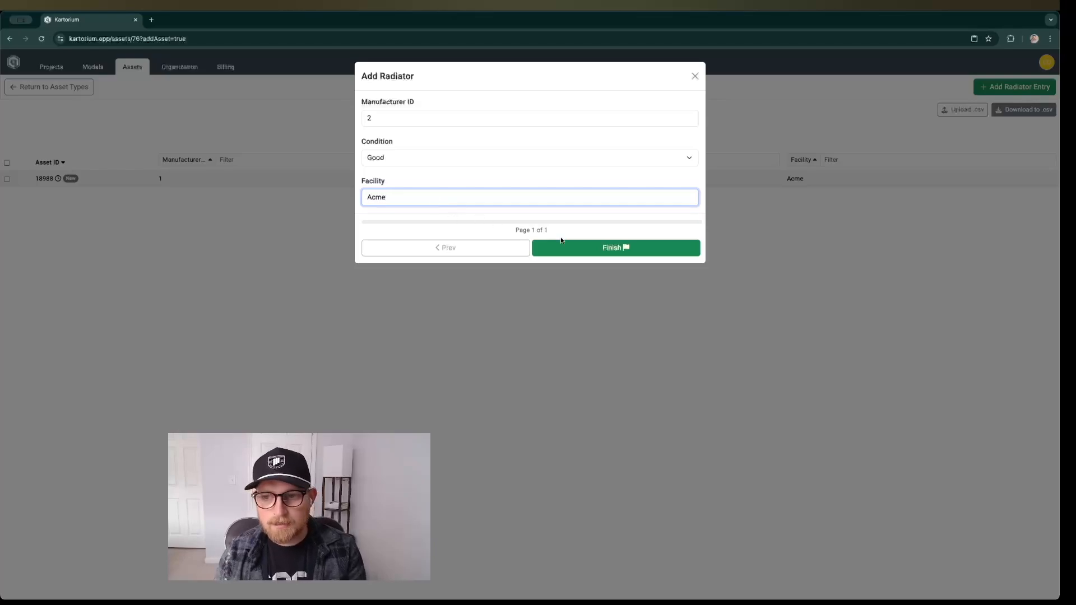
left_click(622, 249)
left_click(610, 199)
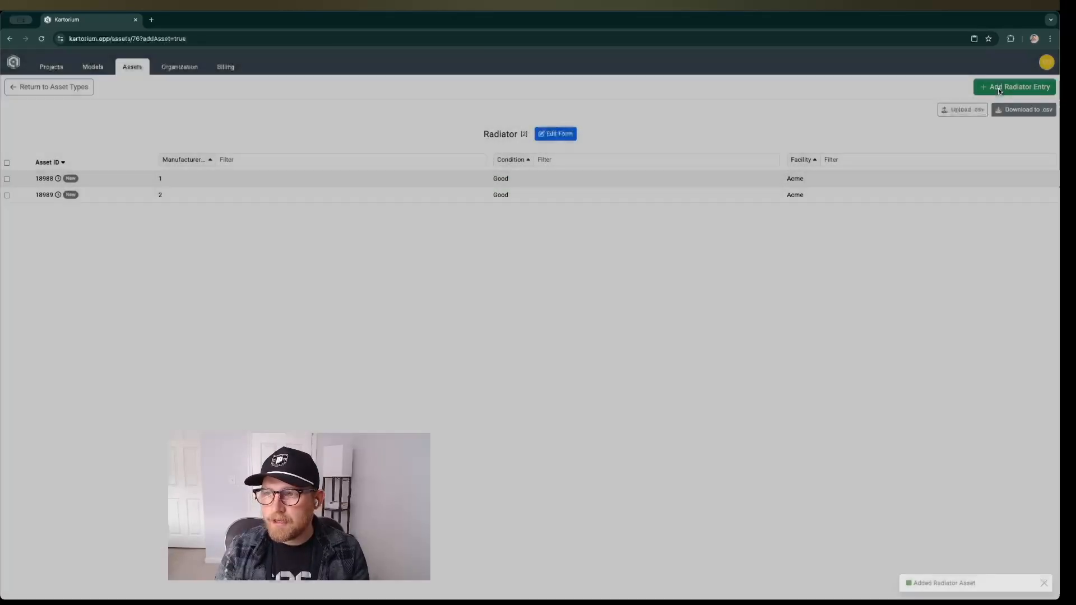
Add a third radiator entry with manufacturer ID 3, condition Bad and facility Acme.
left_click(998, 88)
left_click(502, 119)
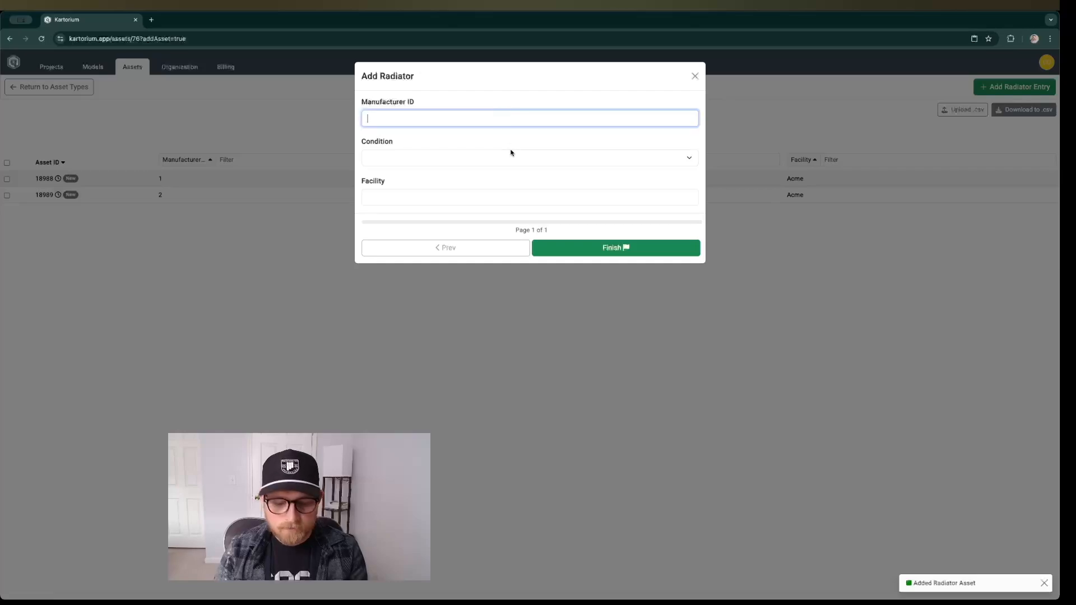
type("3")
left_click(473, 158)
left_click(454, 181)
left_click(436, 203)
type("Acme")
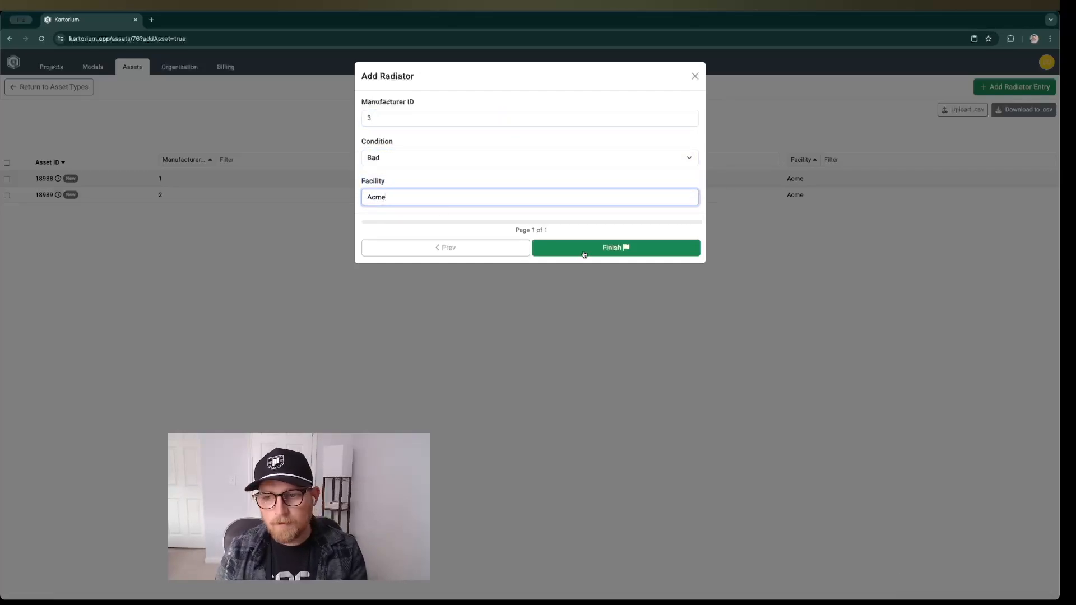
left_click(581, 250)
left_click(524, 198)
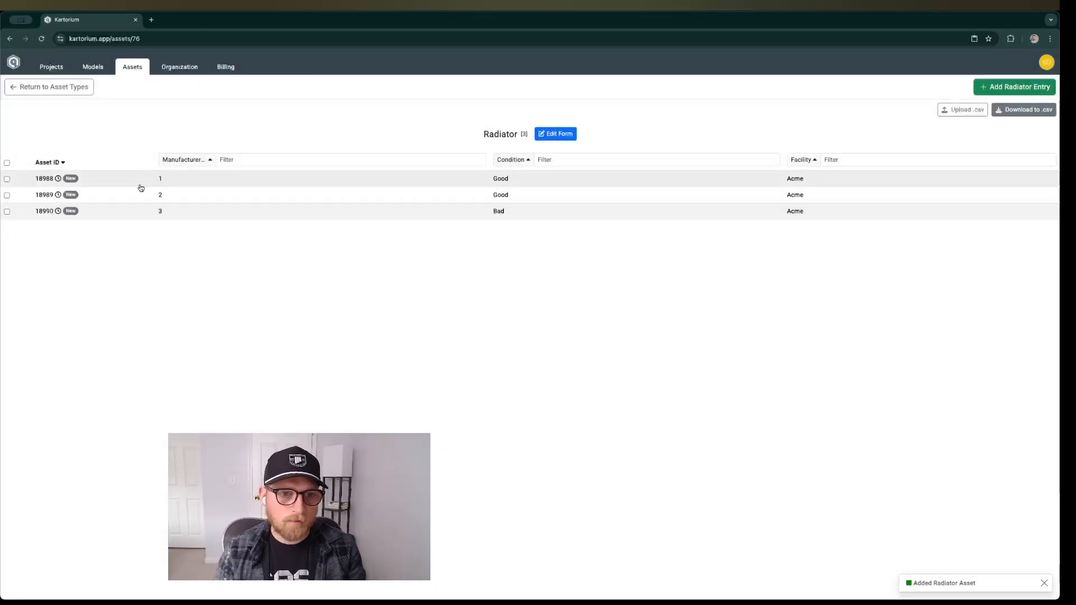
Examine the editable details of the radiator entry with manufacturer ID 1, leaving them without changes.
left_click(211, 179)
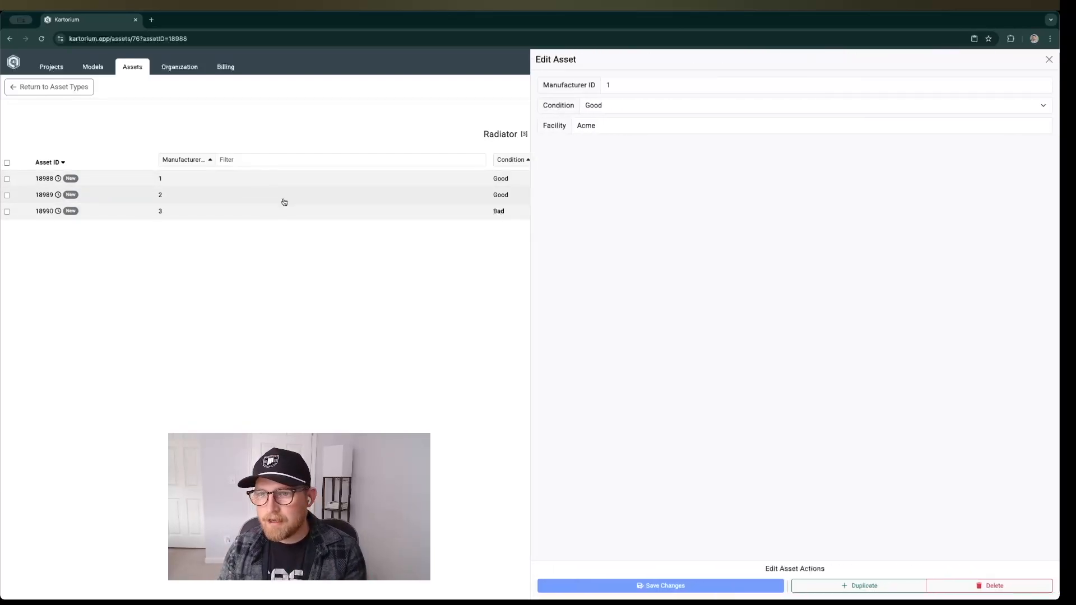
left_click(1049, 60)
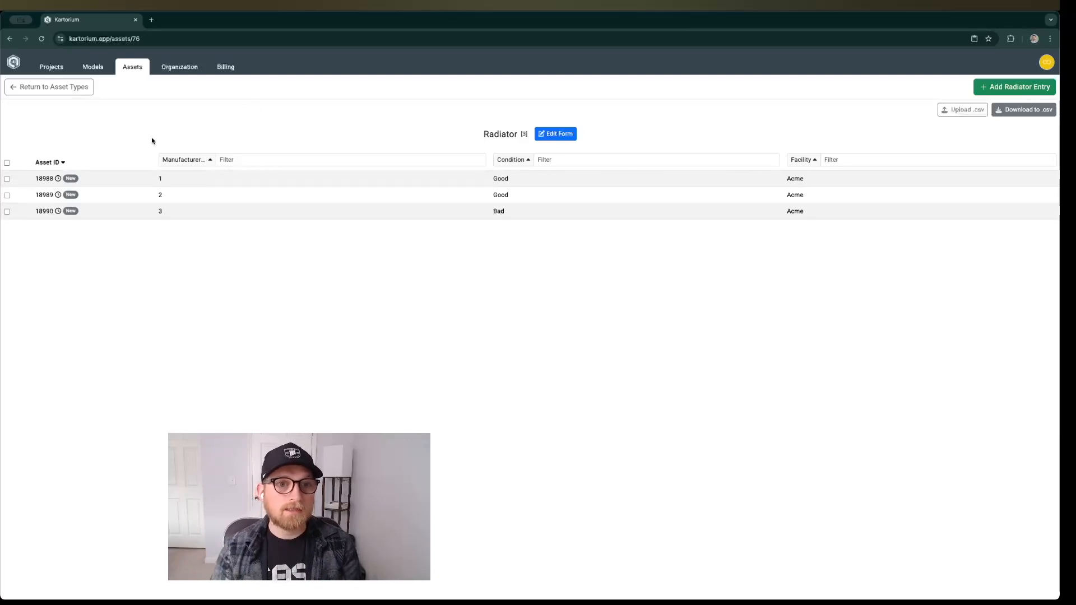
Open the Demo project for editing and bring up the 360° view in front of the radiators outside the building.
left_click(53, 67)
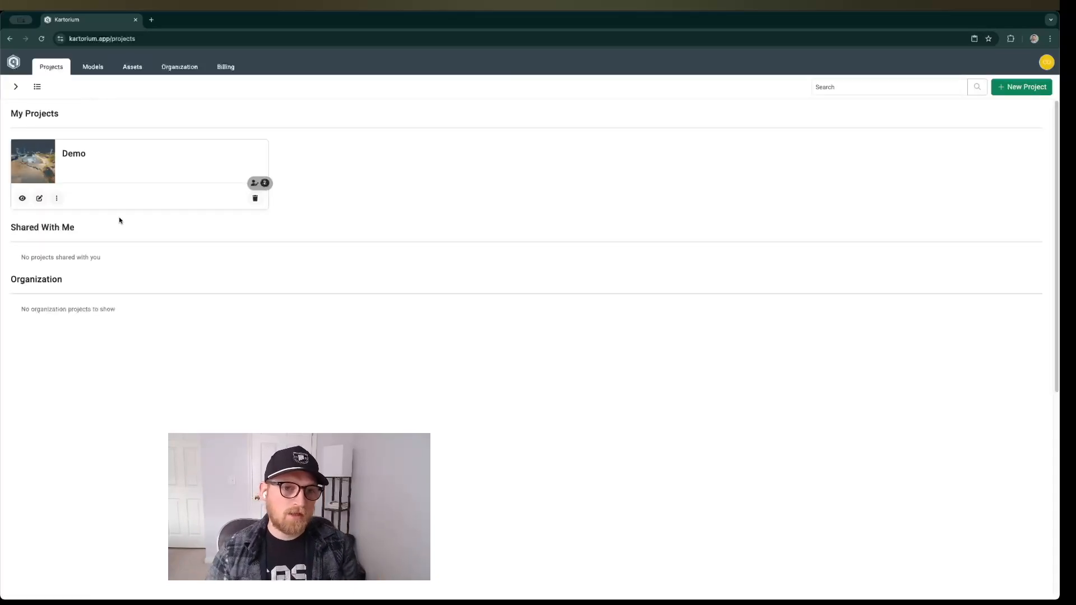
left_click(40, 198)
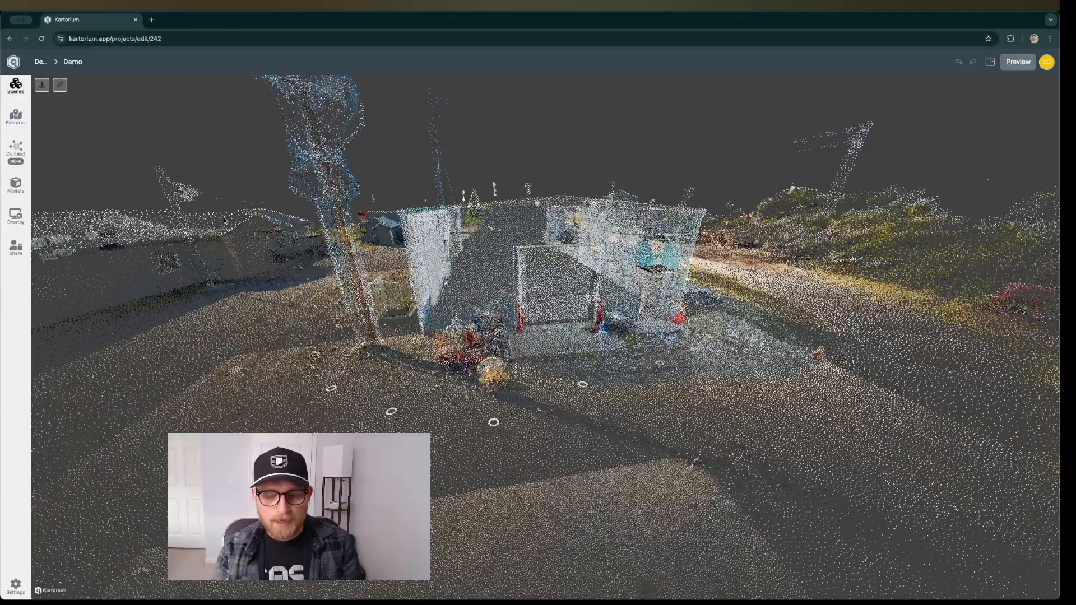
left_click_drag(586, 393, 543, 416)
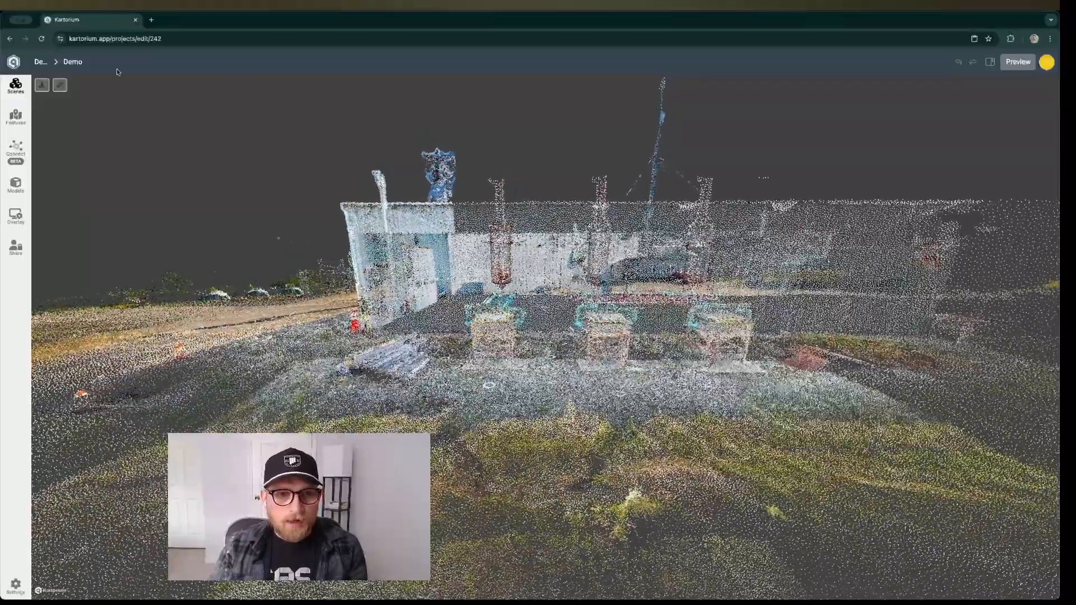
left_click(42, 85)
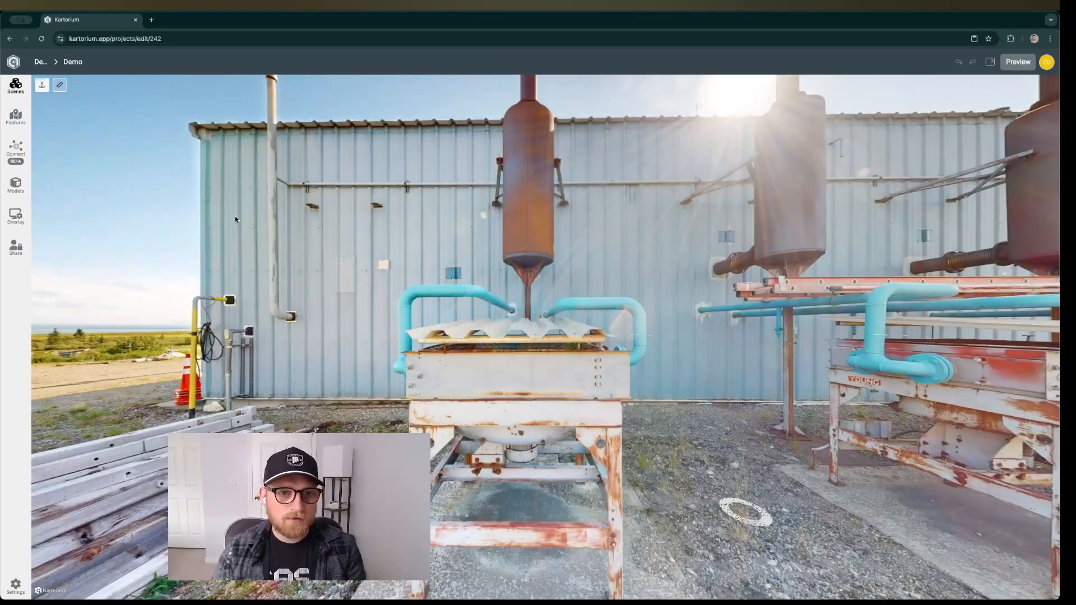
Add an icon feature on the front face of the nearest radiator in the scene.
left_click(25, 122)
left_click(73, 583)
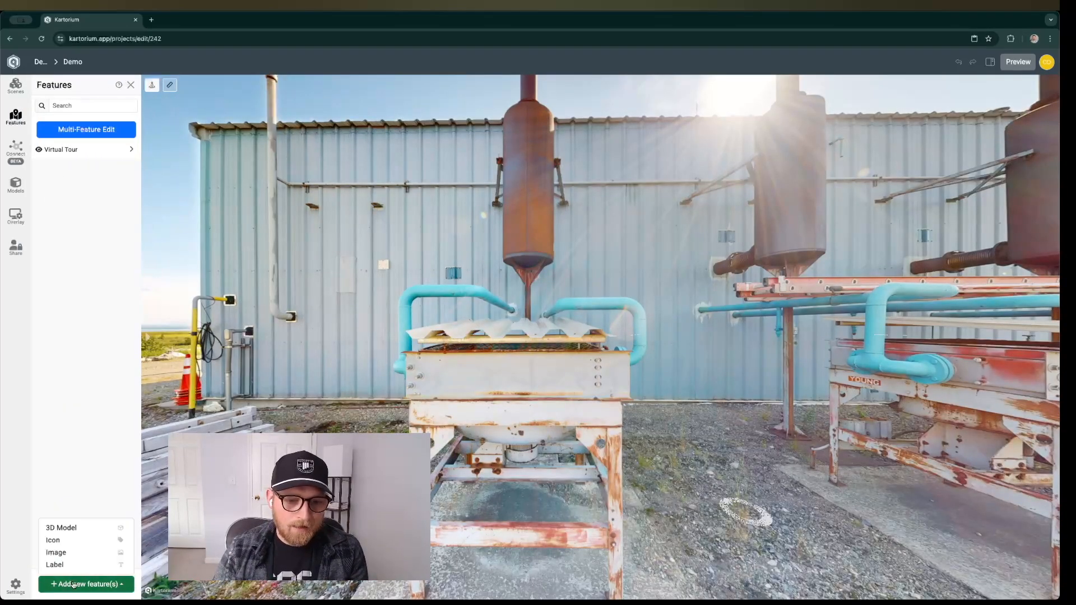
left_click(78, 541)
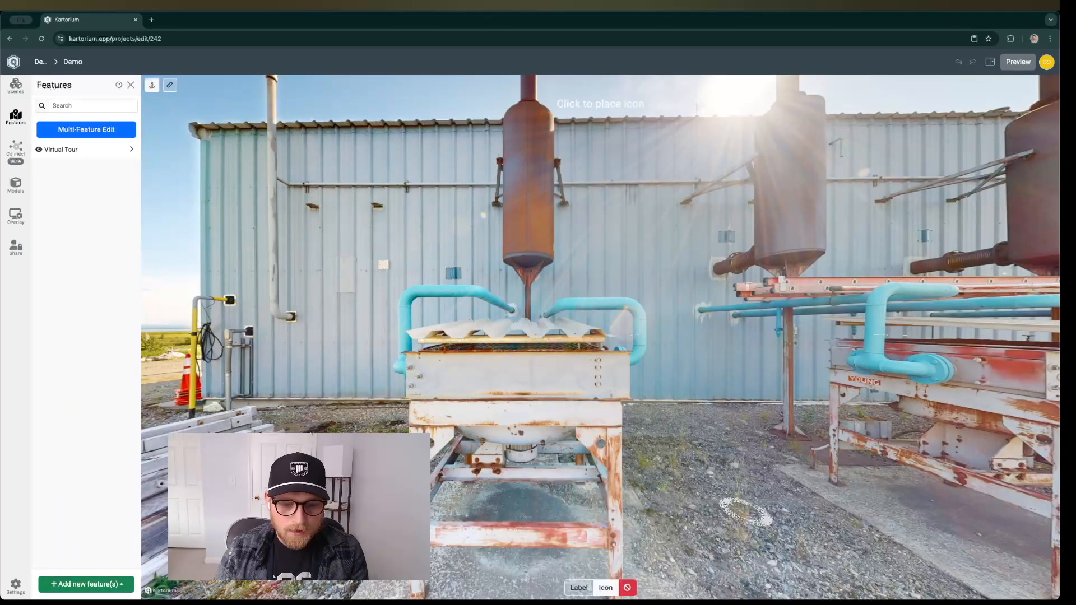
left_click(435, 377)
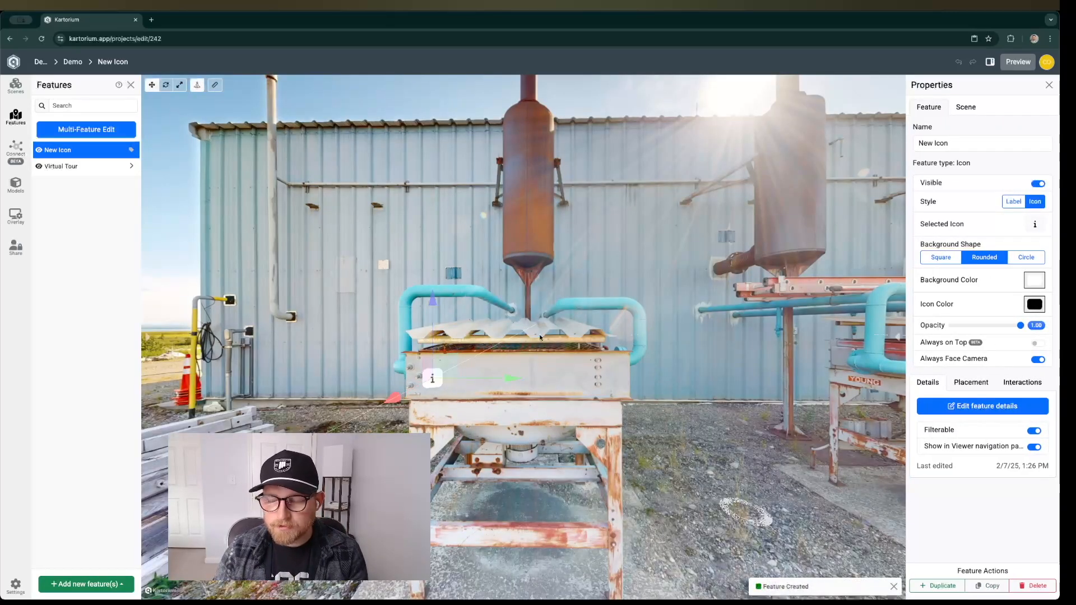
Rename the new icon feature as Radiator 1.
triple_click(934, 144)
type("Rad")
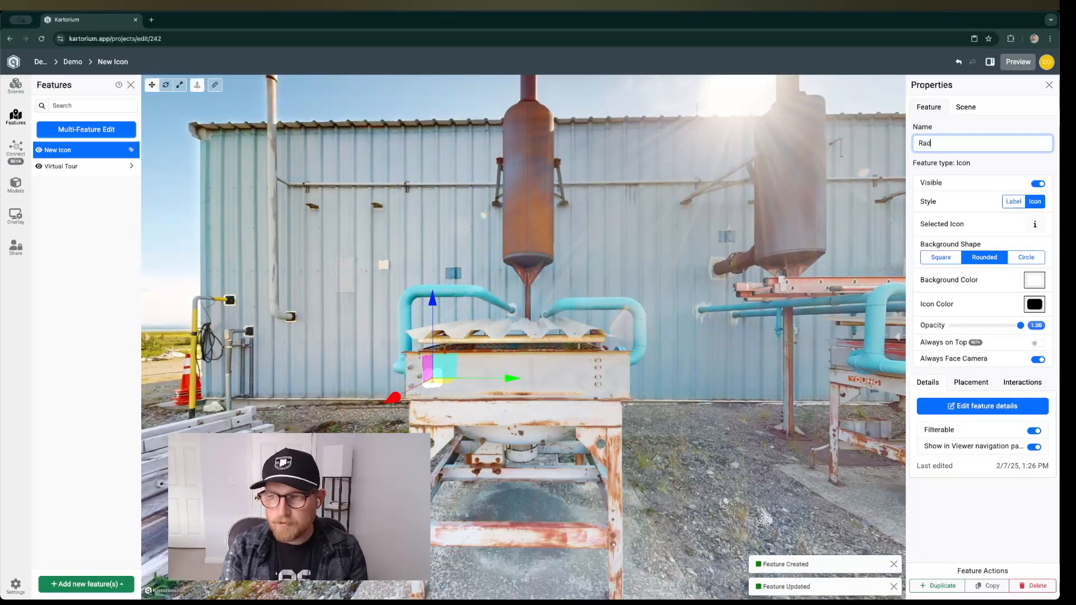
type("iator 1")
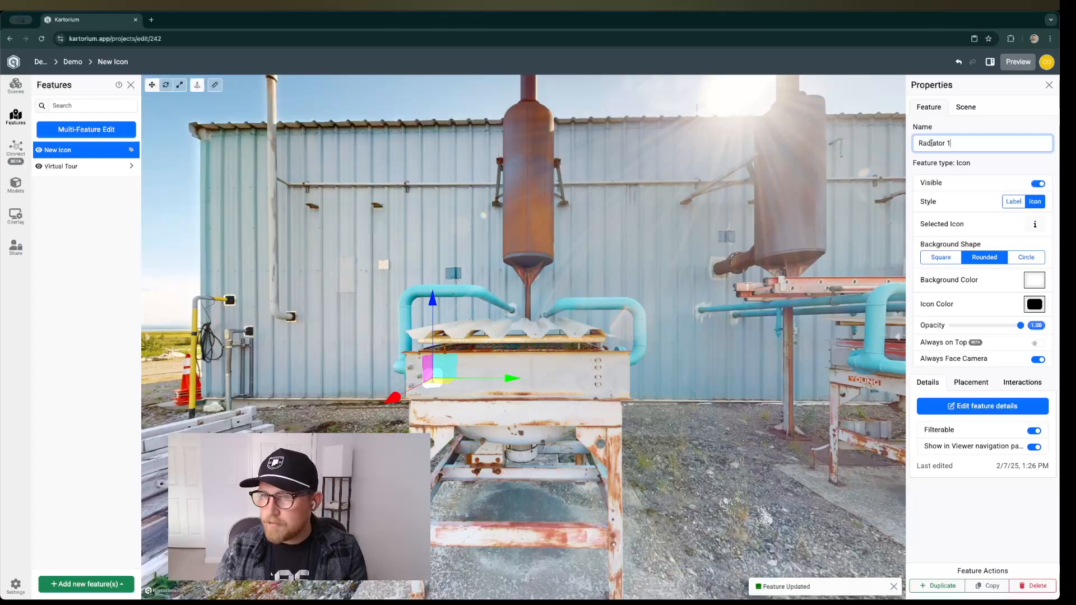
left_click(994, 163)
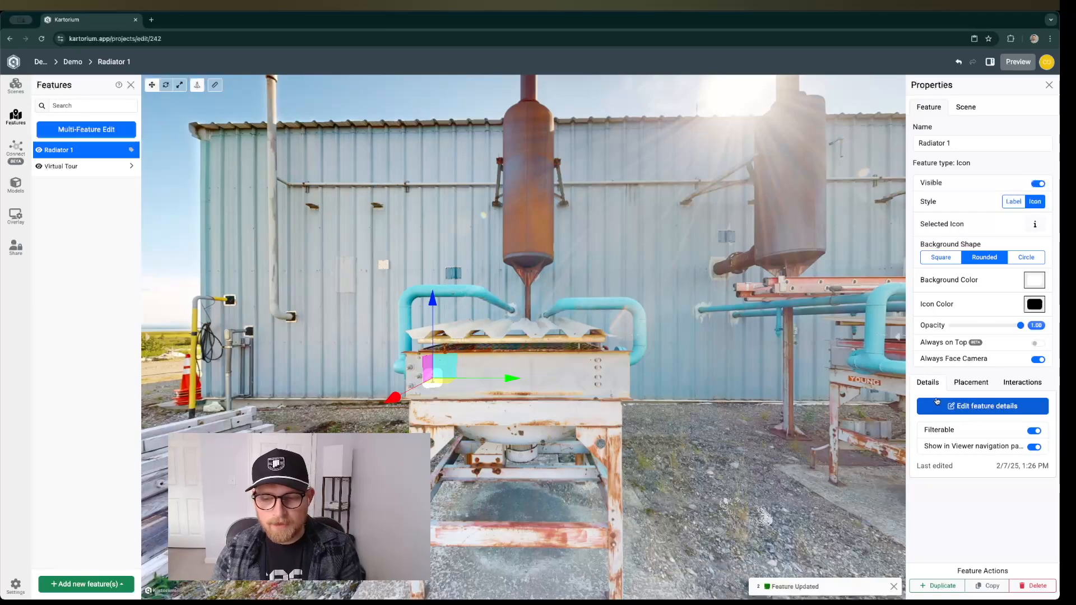
Link the Radiator 1 feature to the Radiator asset entry with manufacturer ID 1 in its feature details.
left_click(946, 408)
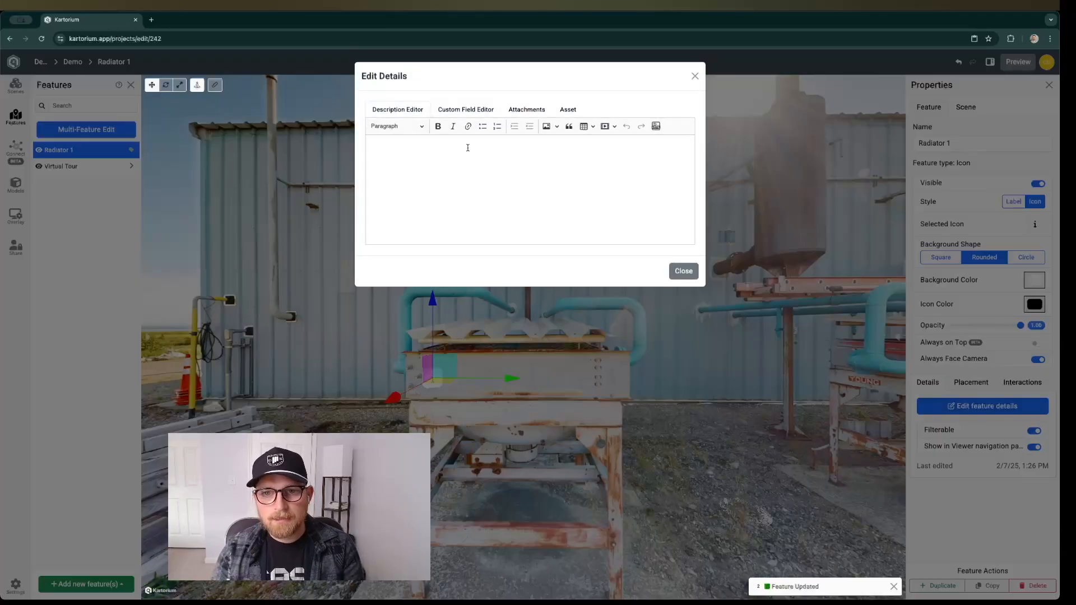
left_click(563, 111)
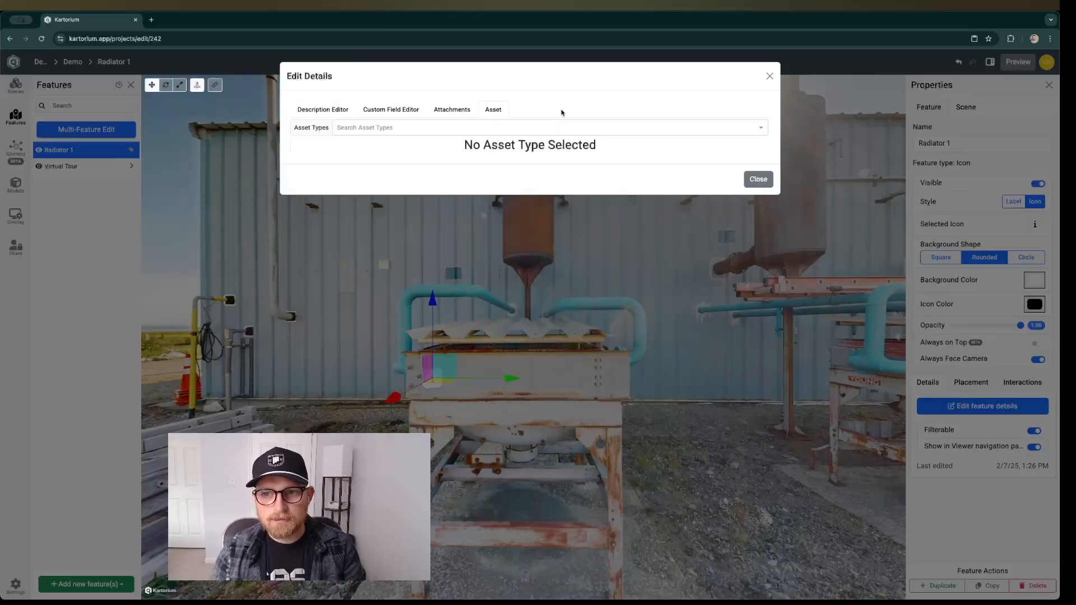
left_click(459, 130)
left_click(408, 144)
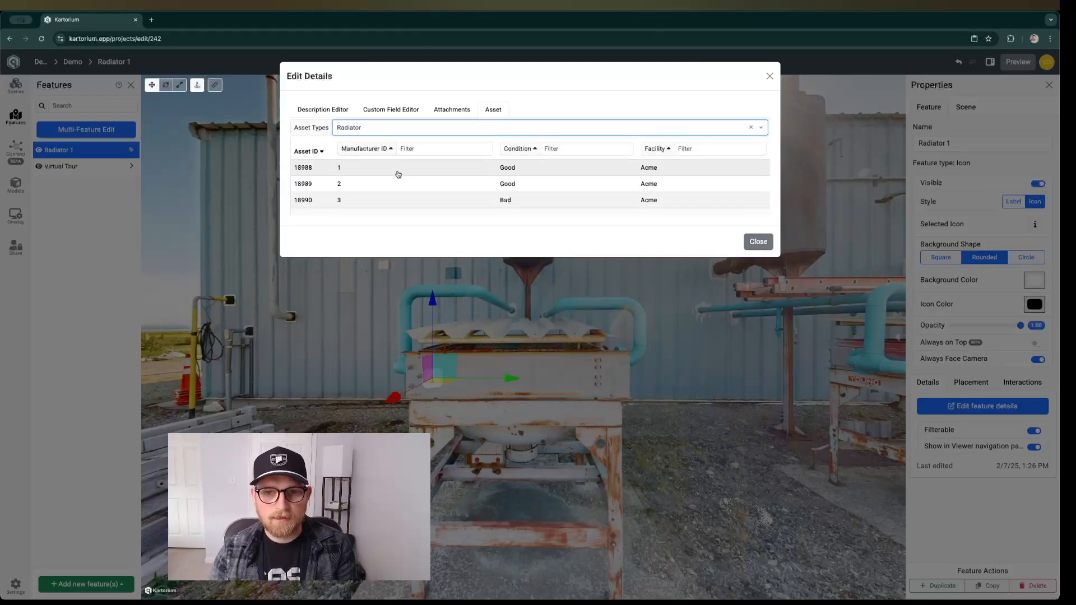
left_click(373, 171)
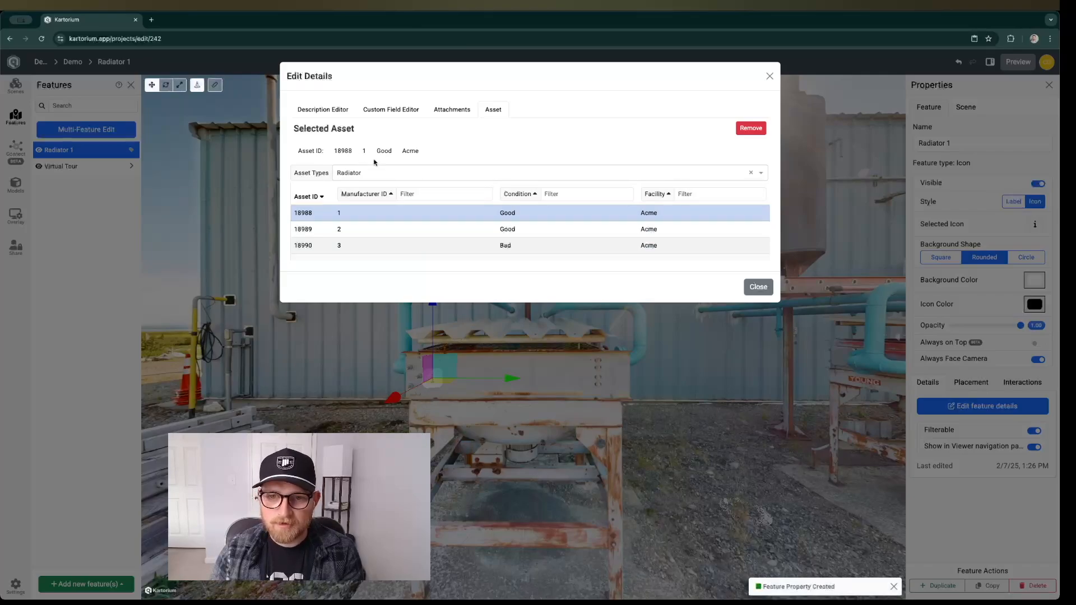
left_click(753, 288)
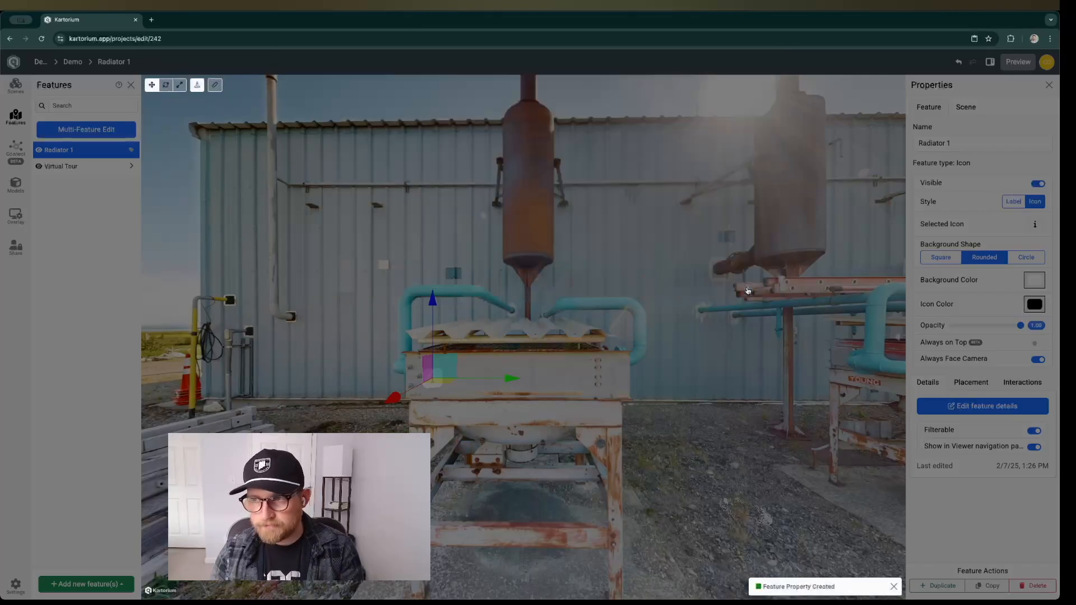
Preview the Demo project and examine the properties in the details of the Radiator 1 icon on the radiator.
left_click(603, 385)
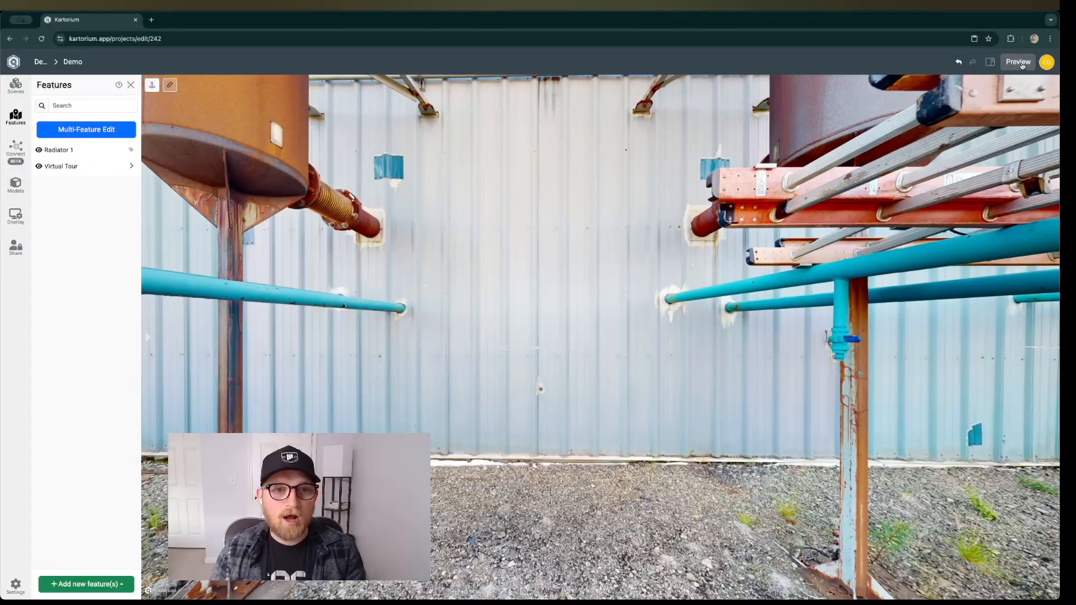
left_click(1018, 62)
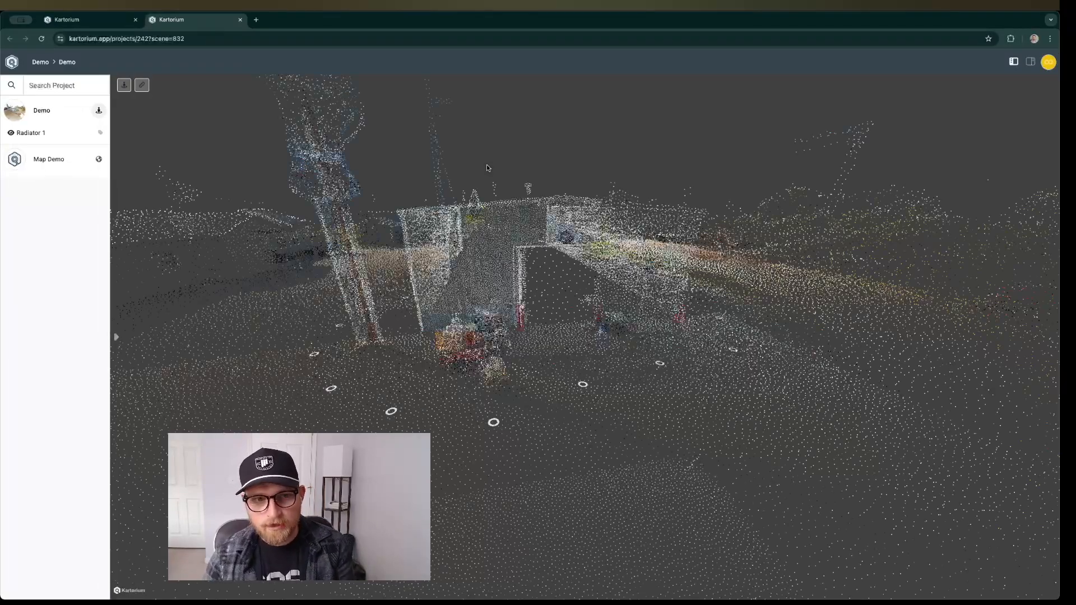
left_click_drag(486, 168, 271, 167)
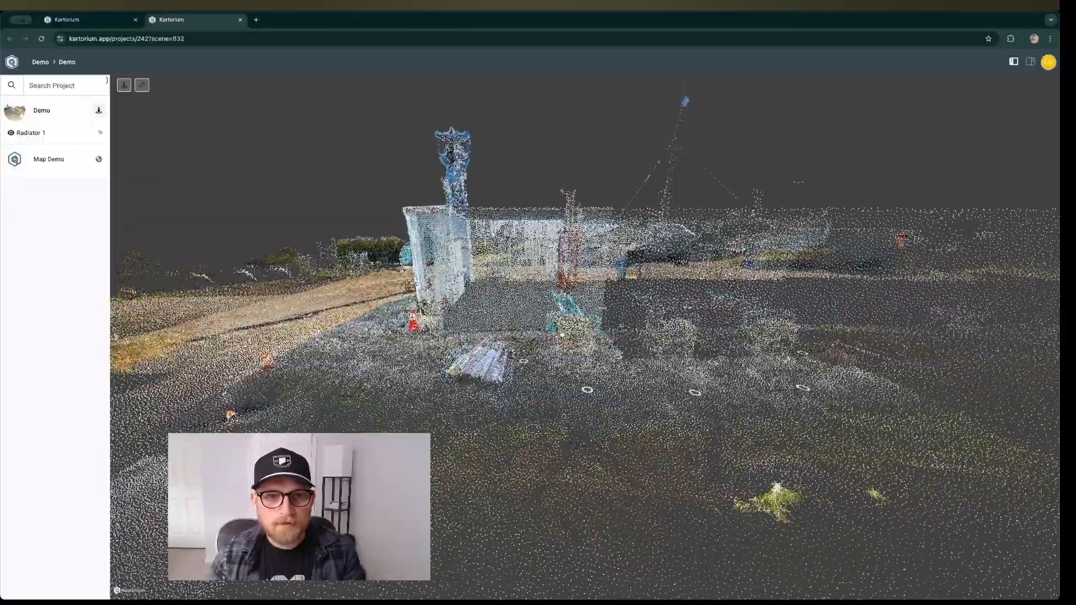
scroll(529, 325, "up", 10)
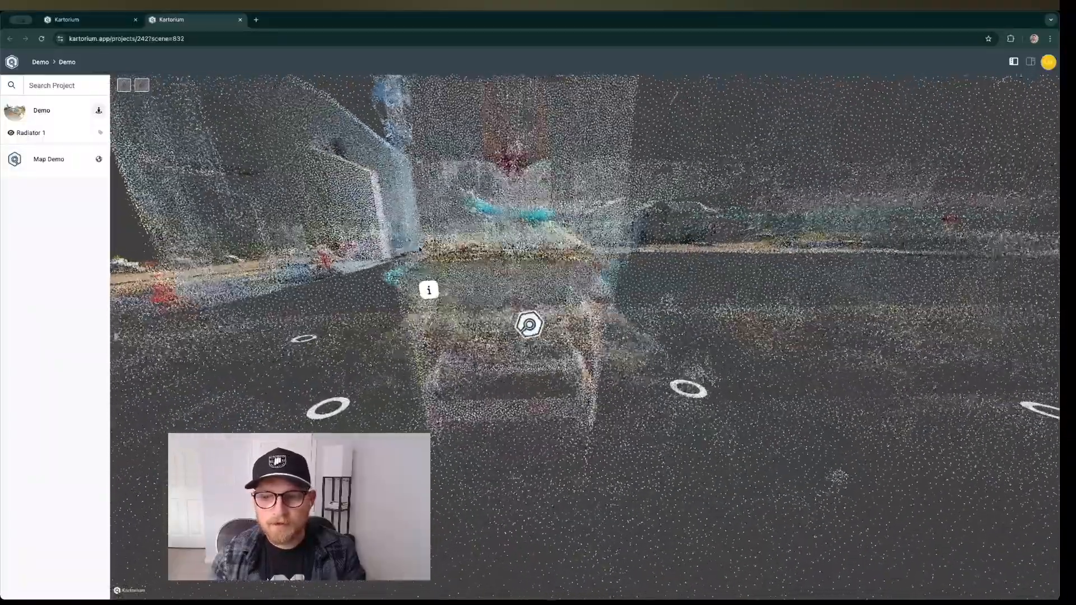
left_click_drag(529, 325, 528, 306)
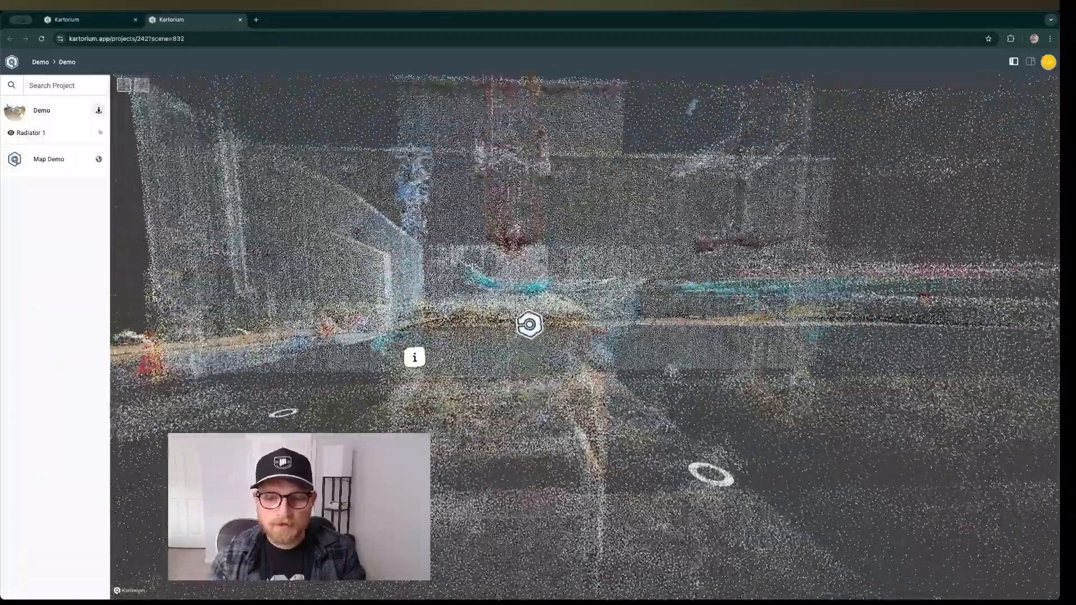
left_click(415, 357)
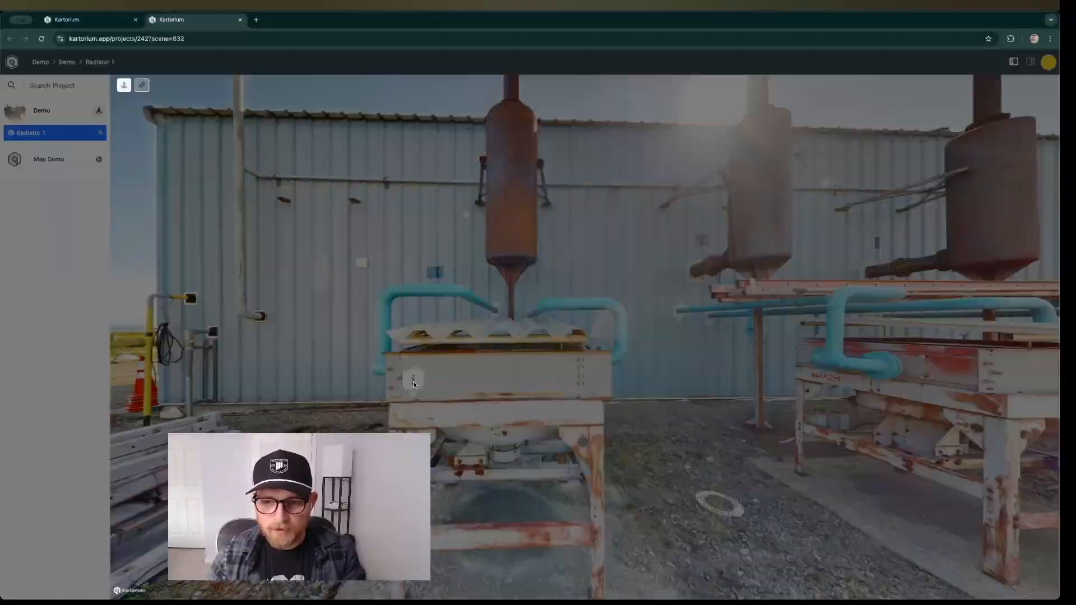
left_click(413, 381)
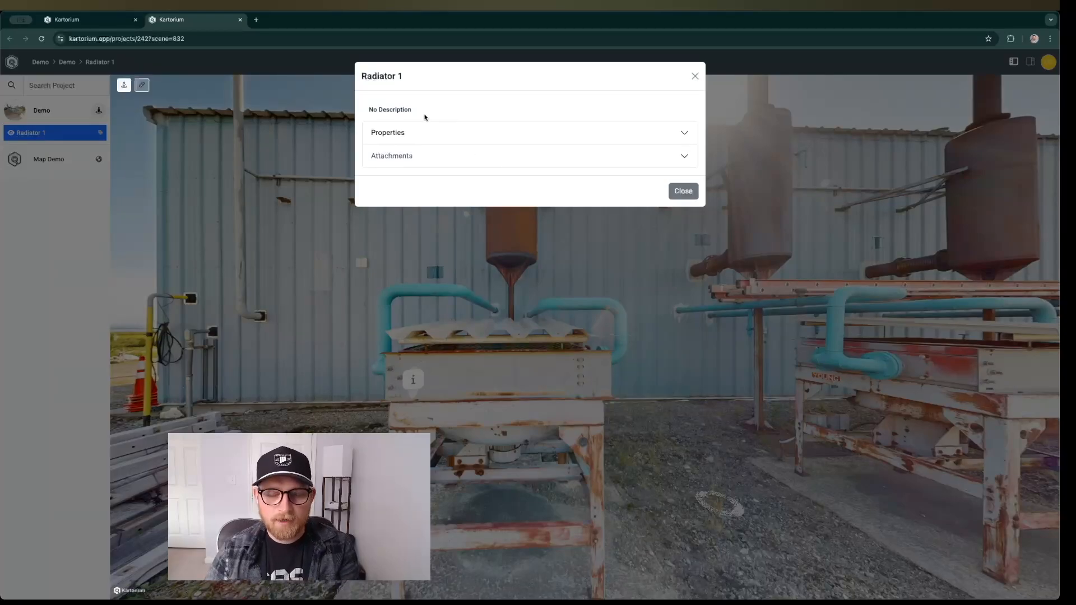
left_click(415, 134)
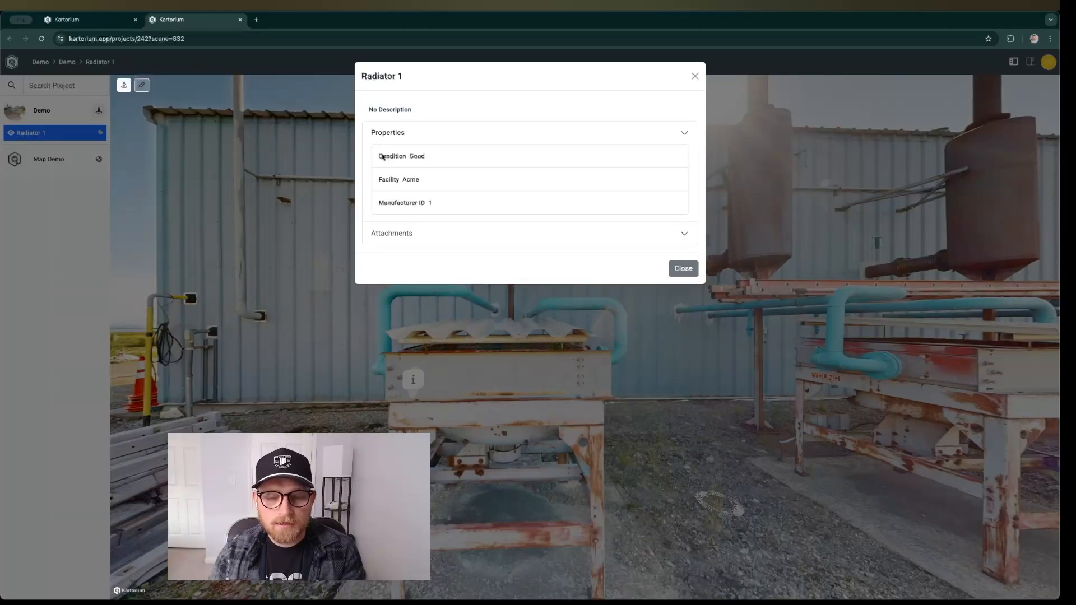